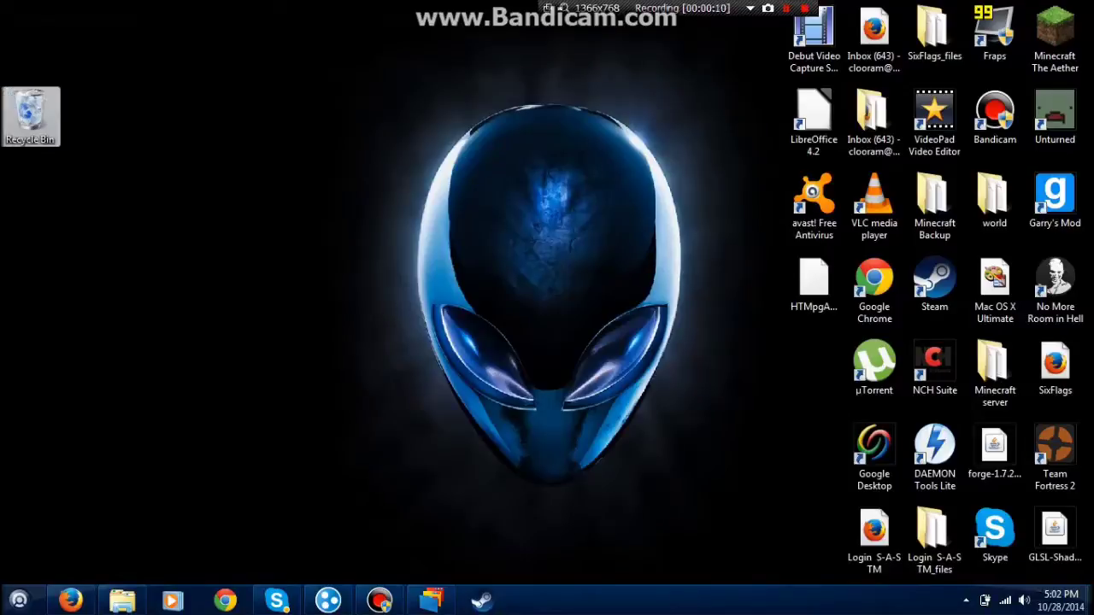
Move the Recycle Bin icon up into the corner of the desktop
{"action": "left_click_drag", "start_coordinate": [30, 116], "coordinate": [30, 32]}
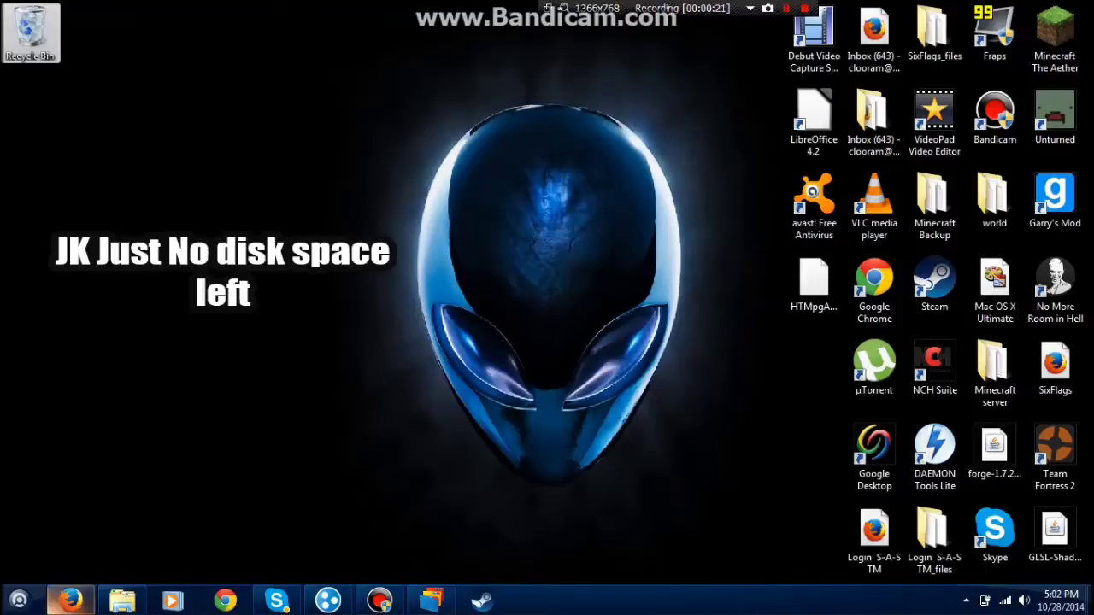
{"action": "left_click", "coordinate": [19, 600]}
{"action": "left_click", "coordinate": [18, 600]}
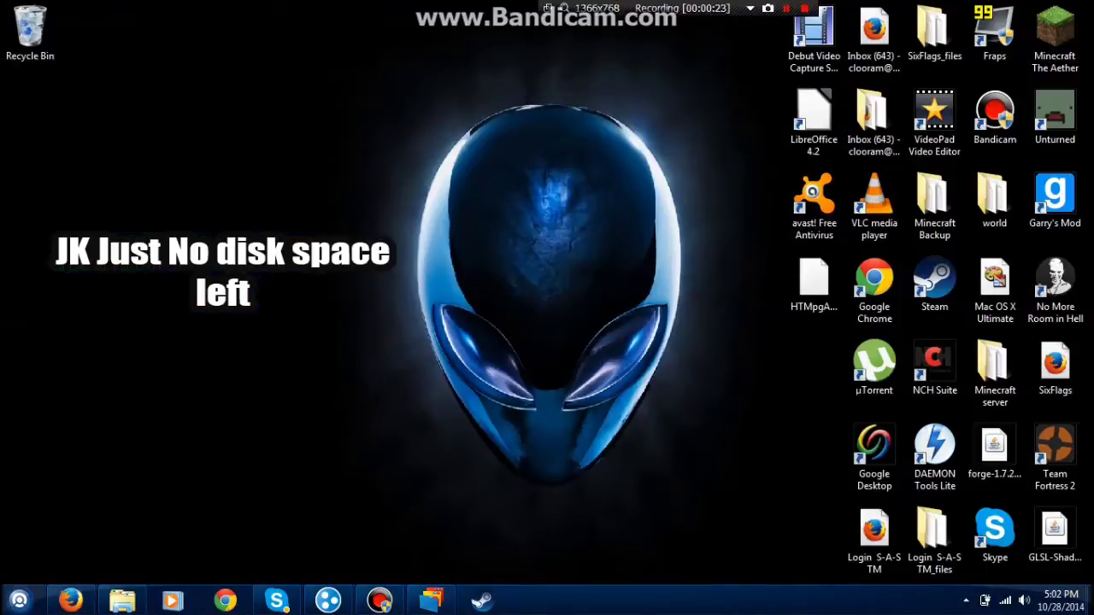
Switch to Firefox and download the Ice Cave v1 Dream from its WinCustomize page, saving the file
{"action": "left_click", "coordinate": [70, 599]}
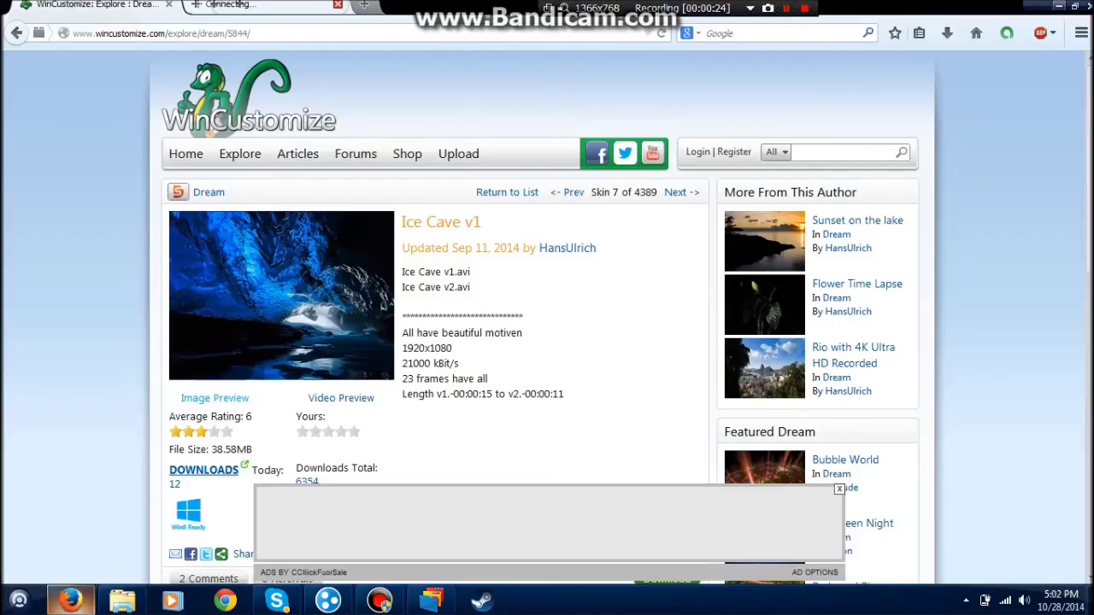
{"action": "mouse_move", "coordinate": [240, 153]}
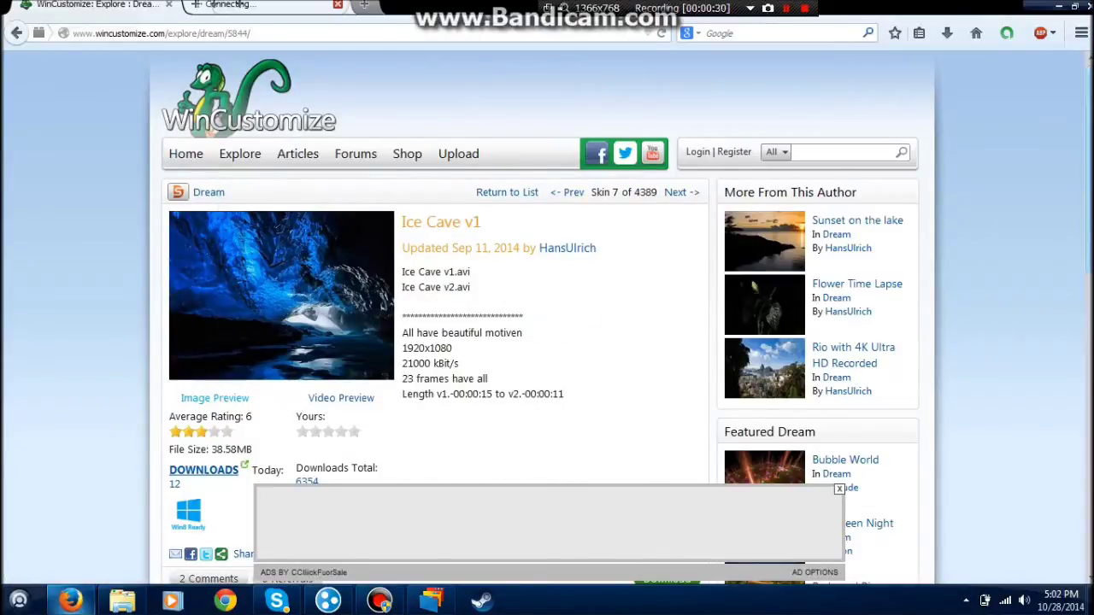
{"action": "scroll", "coordinate": [547, 316], "scroll_direction": "down", "scroll_amount": 5}
{"action": "scroll", "coordinate": [546, 316], "scroll_direction": "up", "scroll_amount": 4}
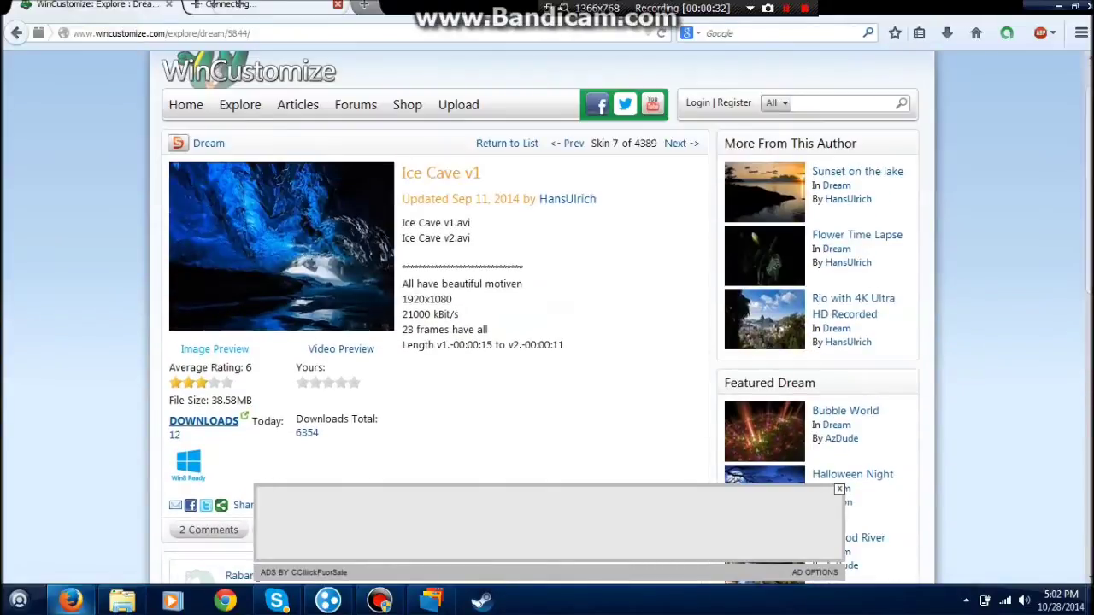
{"action": "scroll", "coordinate": [547, 316], "scroll_direction": "up", "scroll_amount": 1}
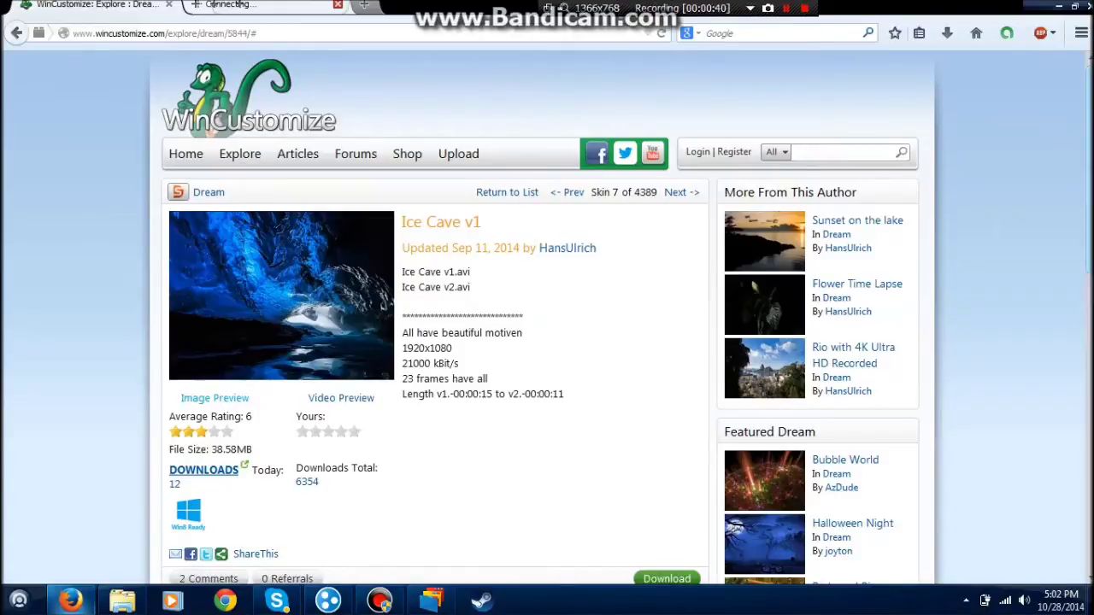
{"action": "scroll", "coordinate": [546, 316], "scroll_direction": "down", "scroll_amount": 2}
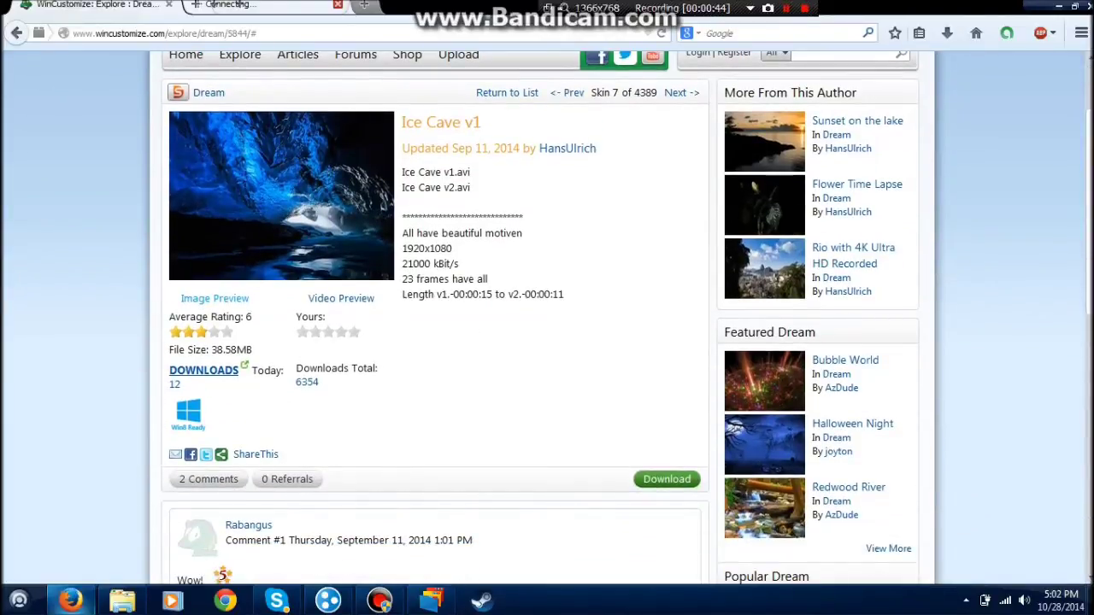
{"action": "scroll", "coordinate": [546, 316], "scroll_direction": "down", "scroll_amount": 4}
{"action": "scroll", "coordinate": [546, 316], "scroll_direction": "up", "scroll_amount": 4}
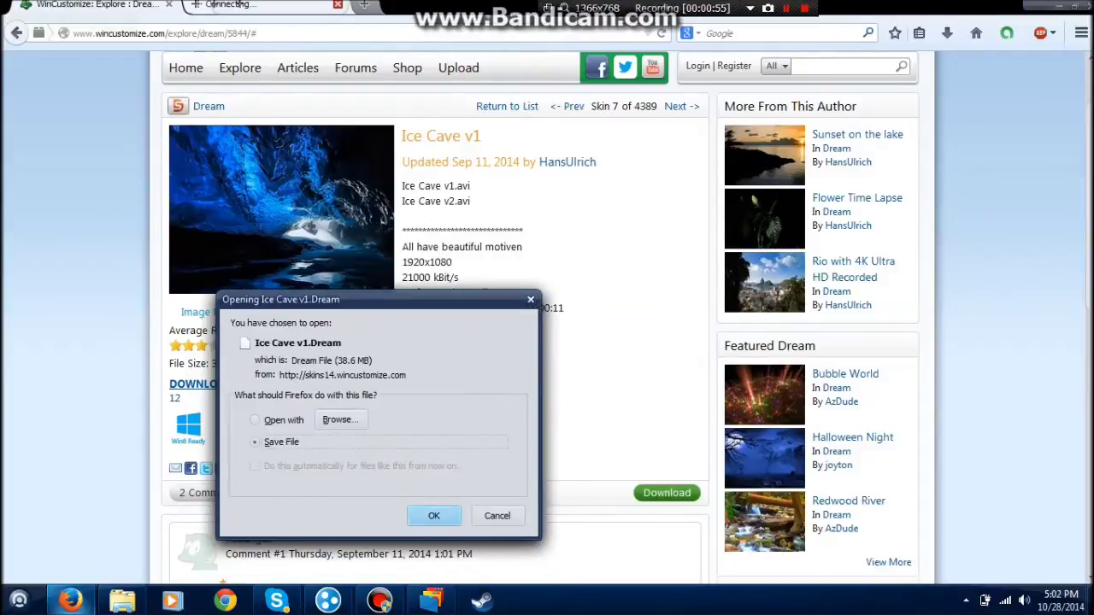
{"action": "key", "text": "Return"}
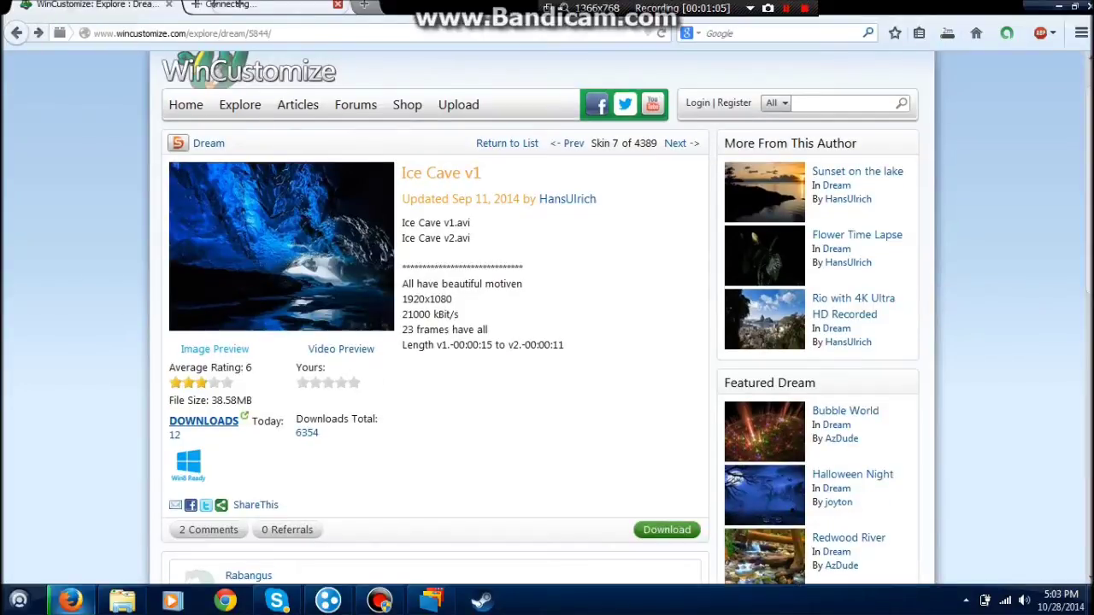
Return to the popular skins list on WinCustomize and open the Alpha Nebula WindowBlinds skin page
{"action": "key", "text": "alt+Left"}
{"action": "scroll", "coordinate": [581, 222], "scroll_direction": "up", "scroll_amount": 5}
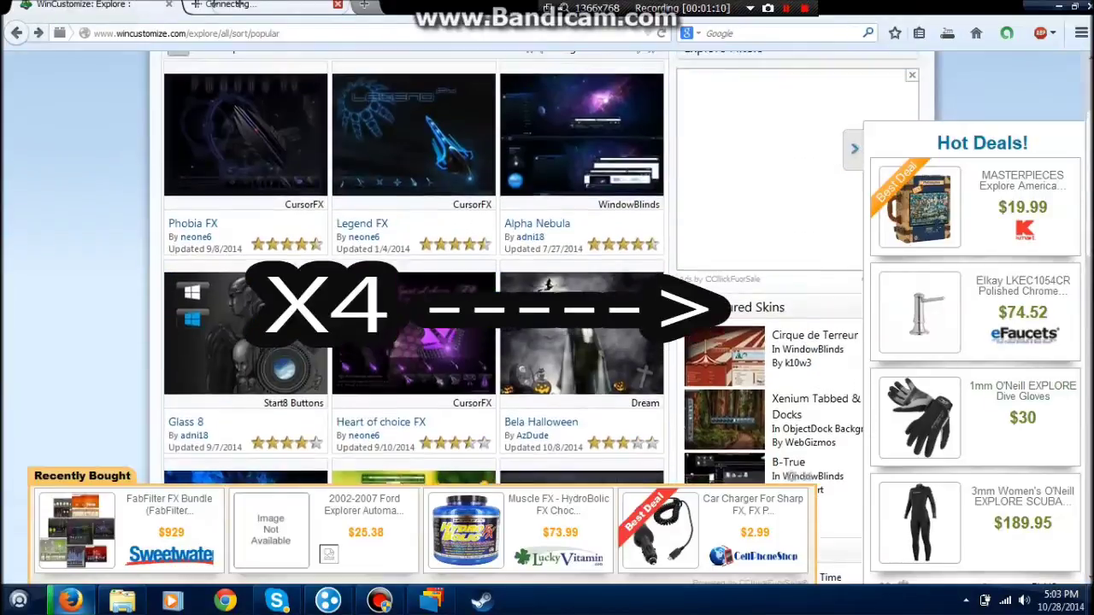
{"action": "left_click", "coordinate": [540, 307]}
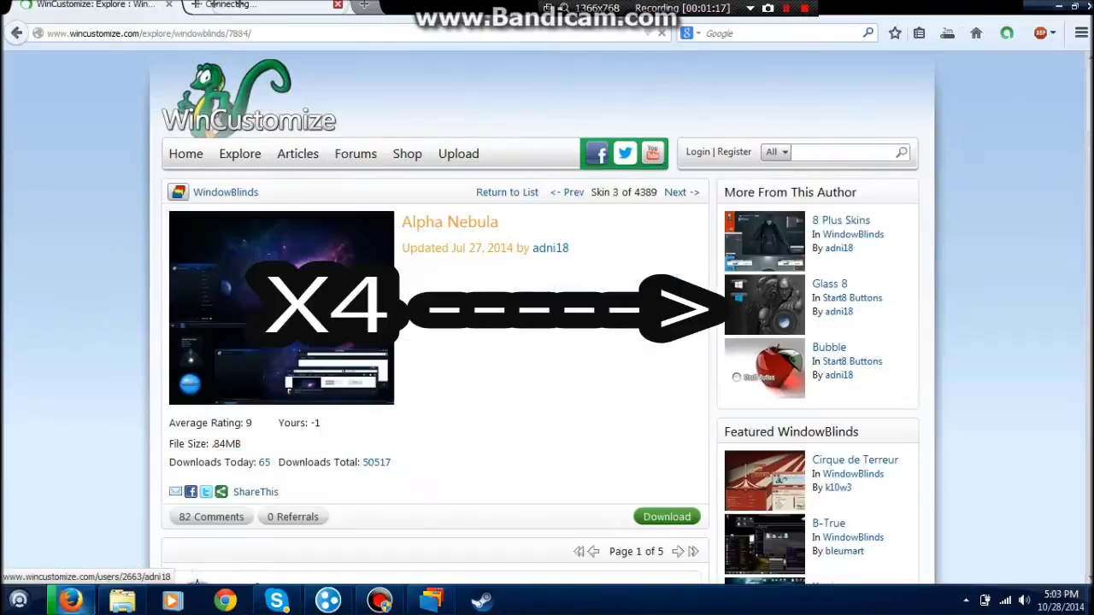
Download the Alpha Nebula skin and save Alpha_Nebula.zip
{"action": "scroll", "coordinate": [540, 308], "scroll_direction": "down", "scroll_amount": 3}
{"action": "scroll", "coordinate": [666, 367], "scroll_direction": "down", "scroll_amount": 1}
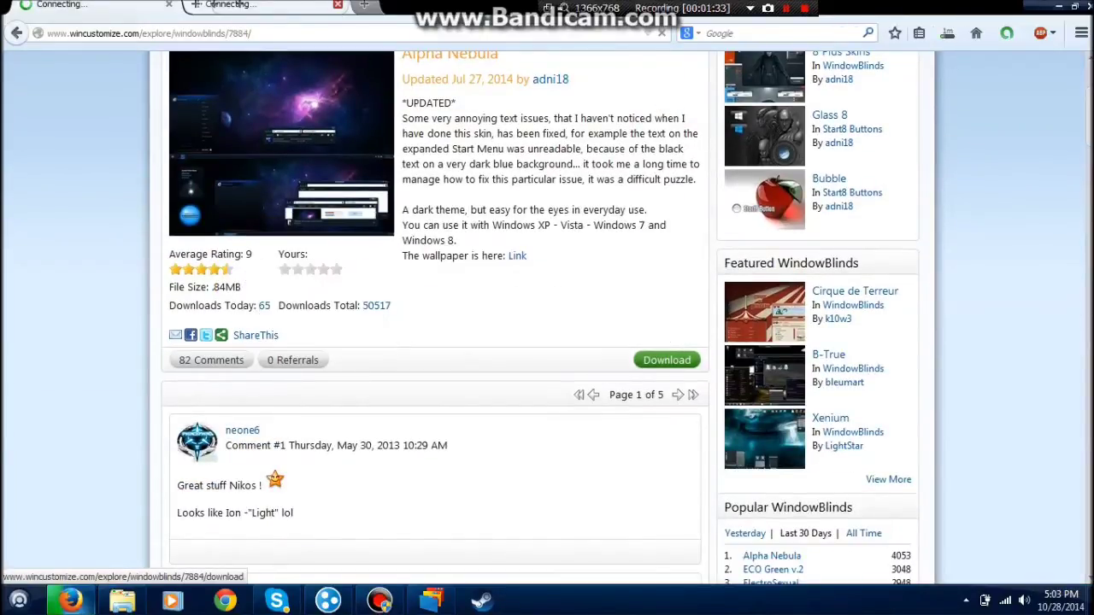
{"action": "scroll", "coordinate": [675, 166], "scroll_direction": "up", "scroll_amount": 1}
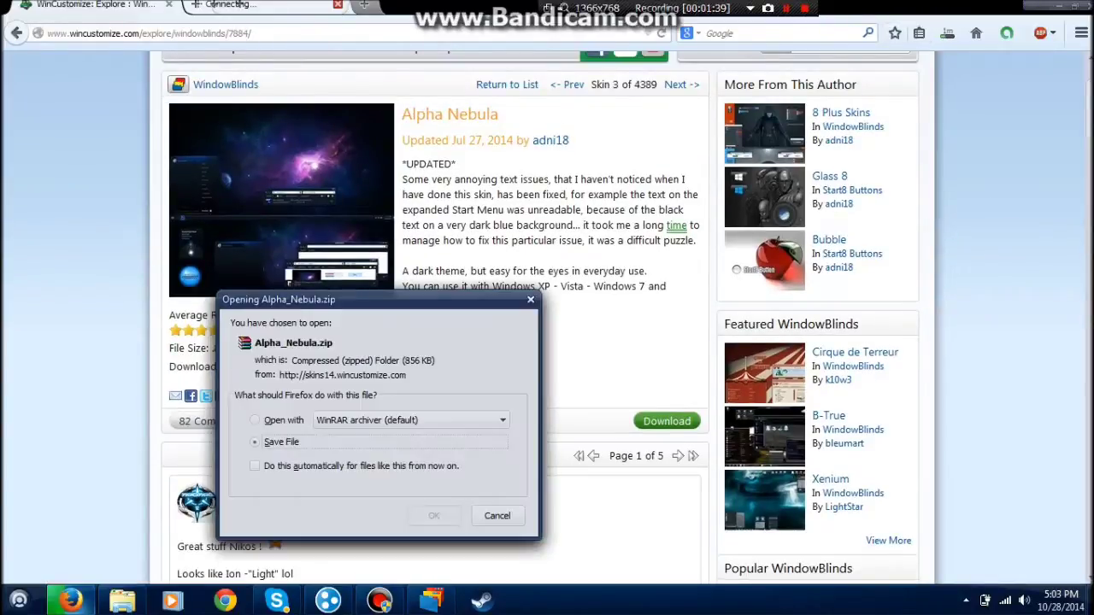
{"action": "key", "text": "Return"}
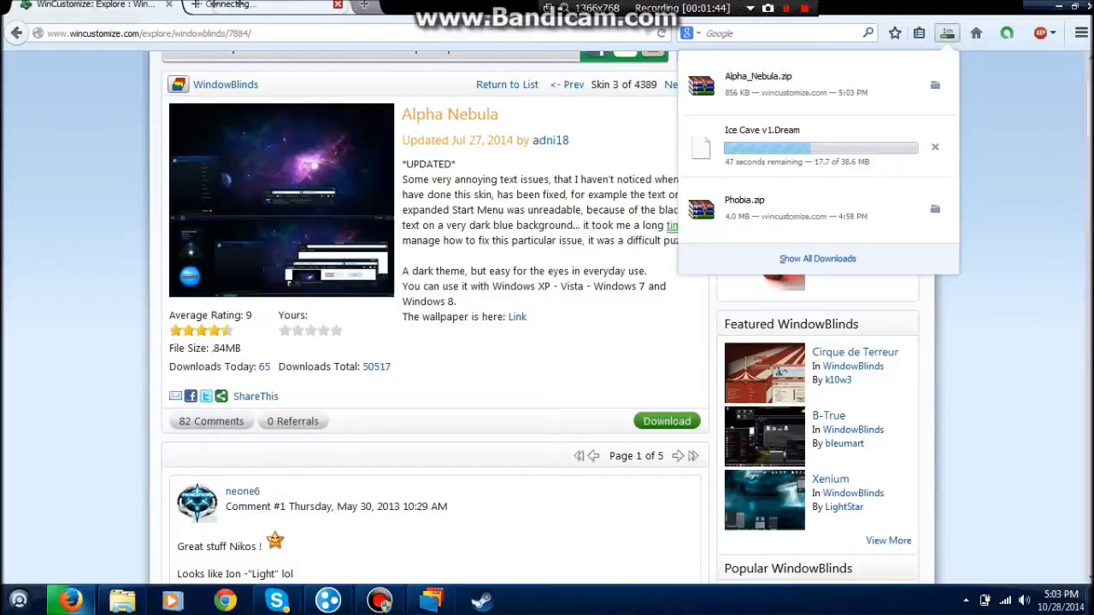
Pause the Ice Cave v1.Dream download and open Alpha_Nebula.zip in WinRAR, dismissing the licence notice
{"action": "right_click", "coordinate": [822, 143]}
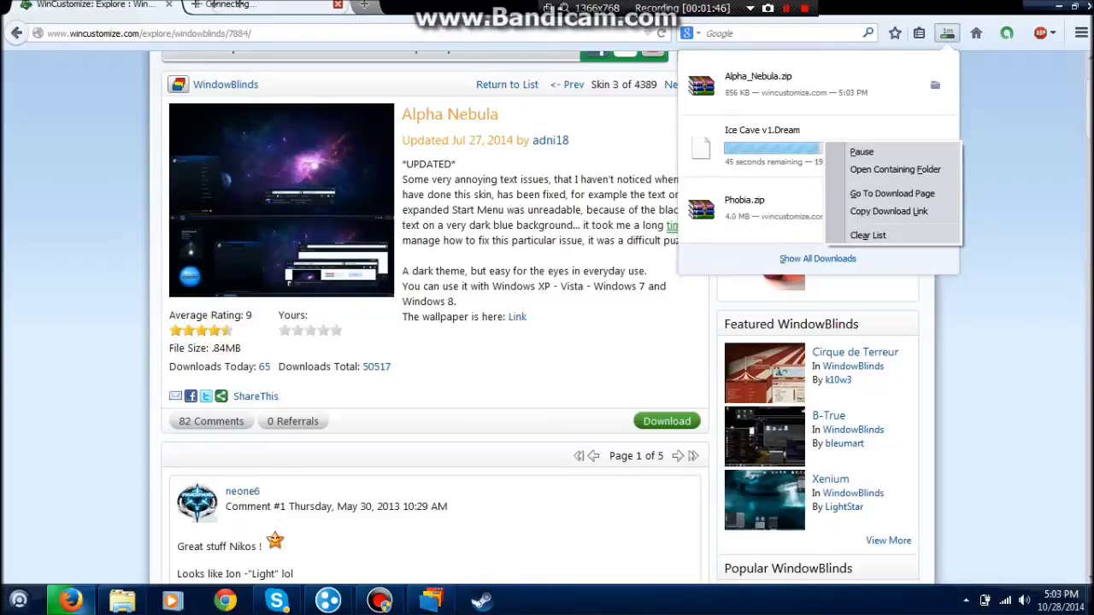
{"action": "left_click", "coordinate": [861, 151]}
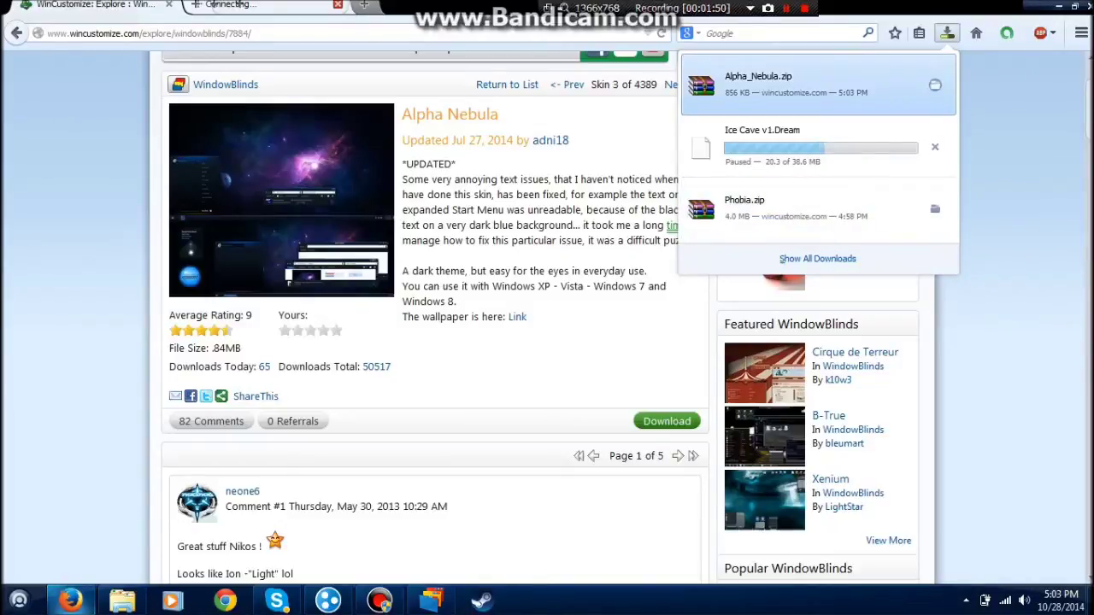
{"action": "left_click", "coordinate": [934, 85]}
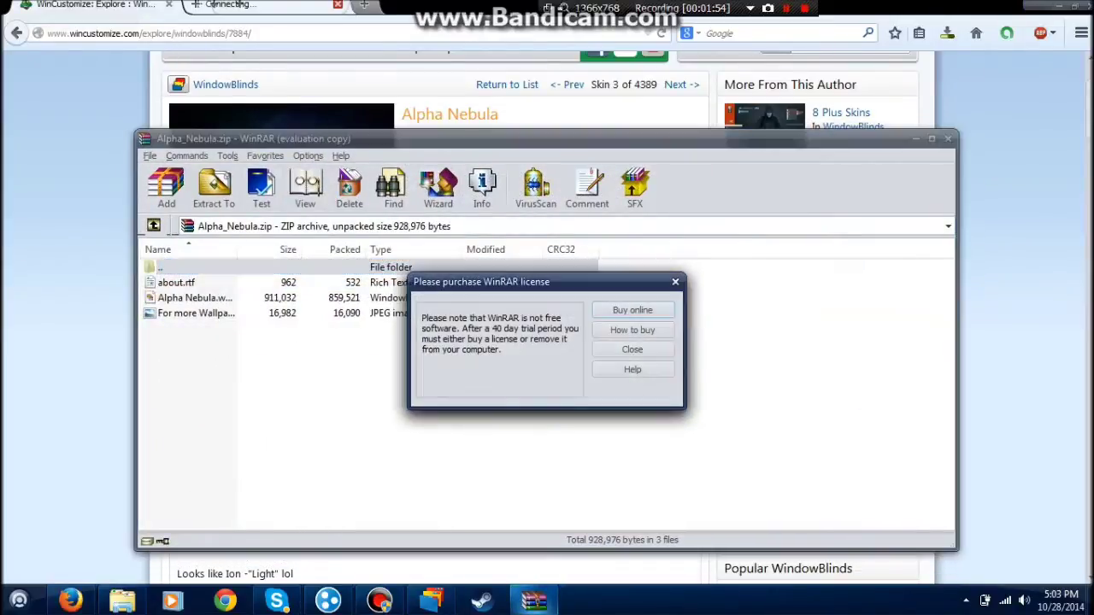
{"action": "key", "text": "Return"}
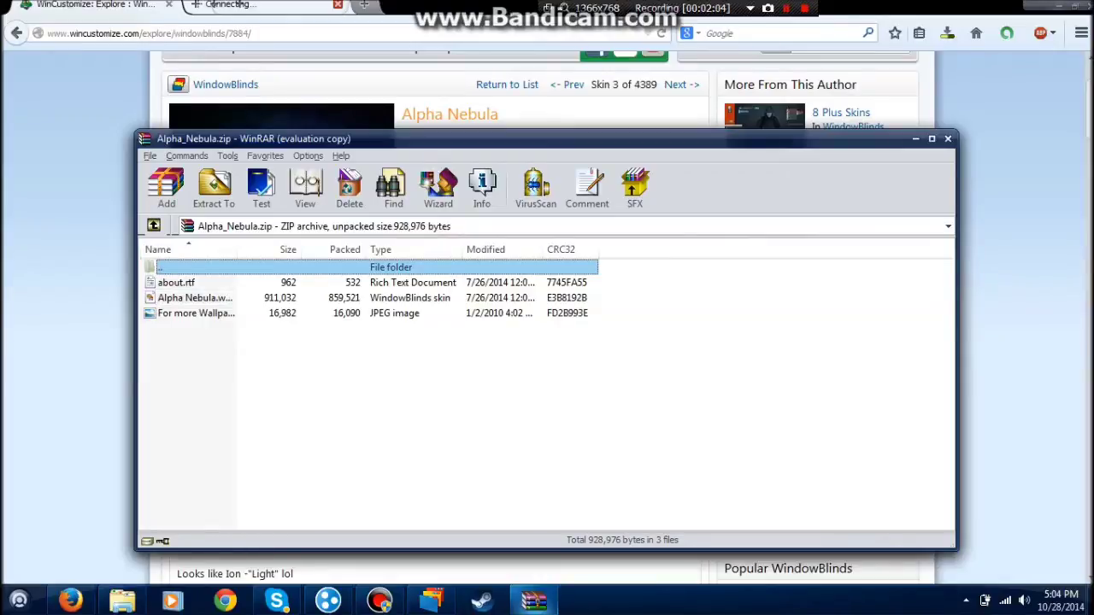
Extract only the Alpha Nebula WindowBlinds skin file from the archive to the Desktop and minimize WinRAR
{"action": "key", "text": "Down"}
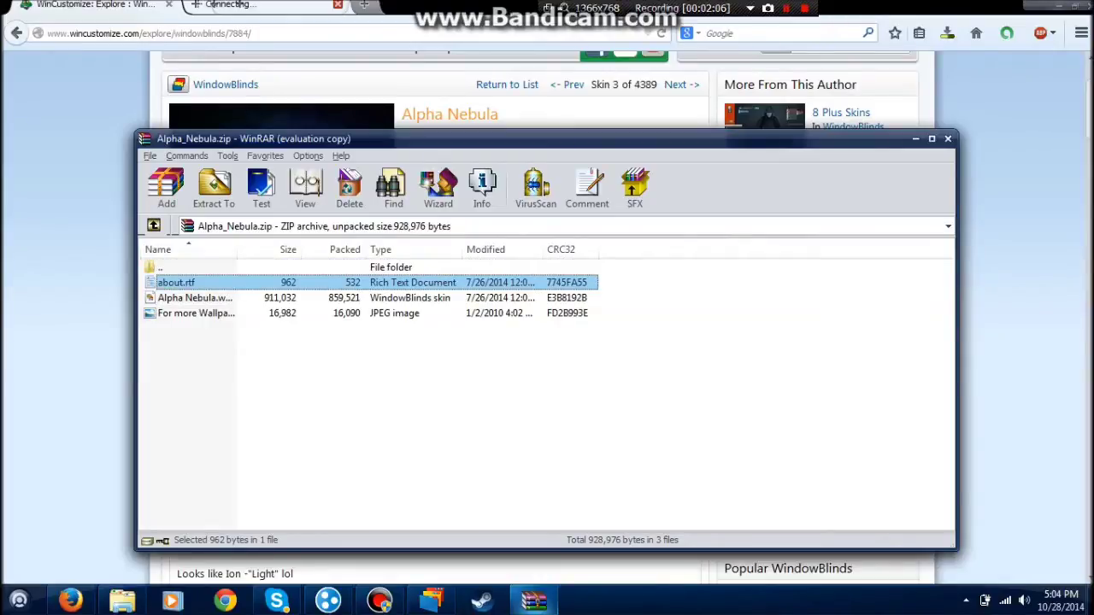
{"action": "key", "text": "Down"}
{"action": "key", "text": "Down"}
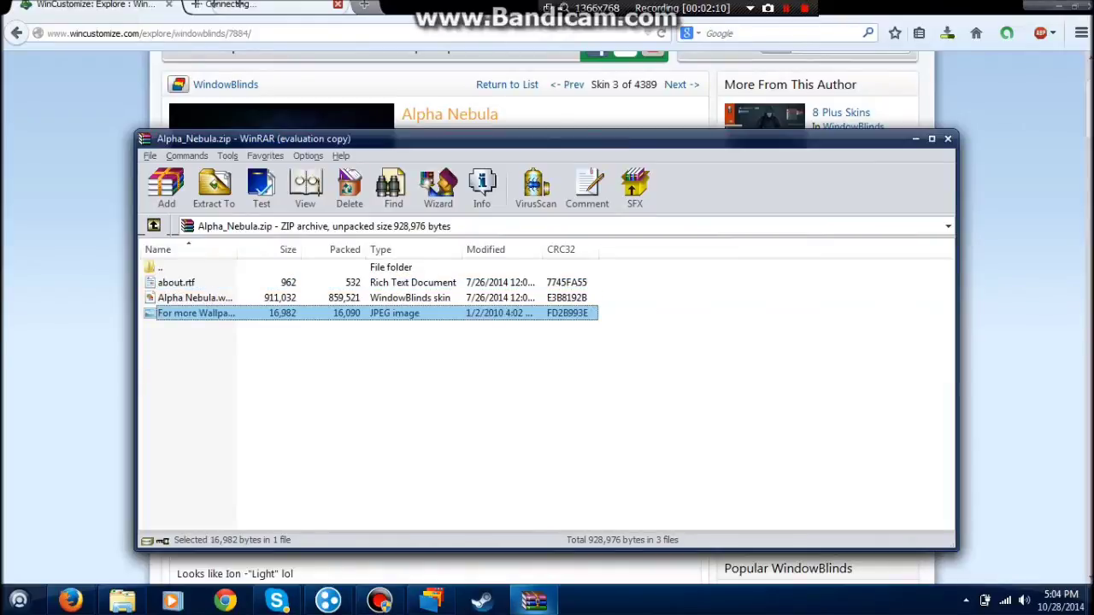
{"action": "key", "text": "Up"}
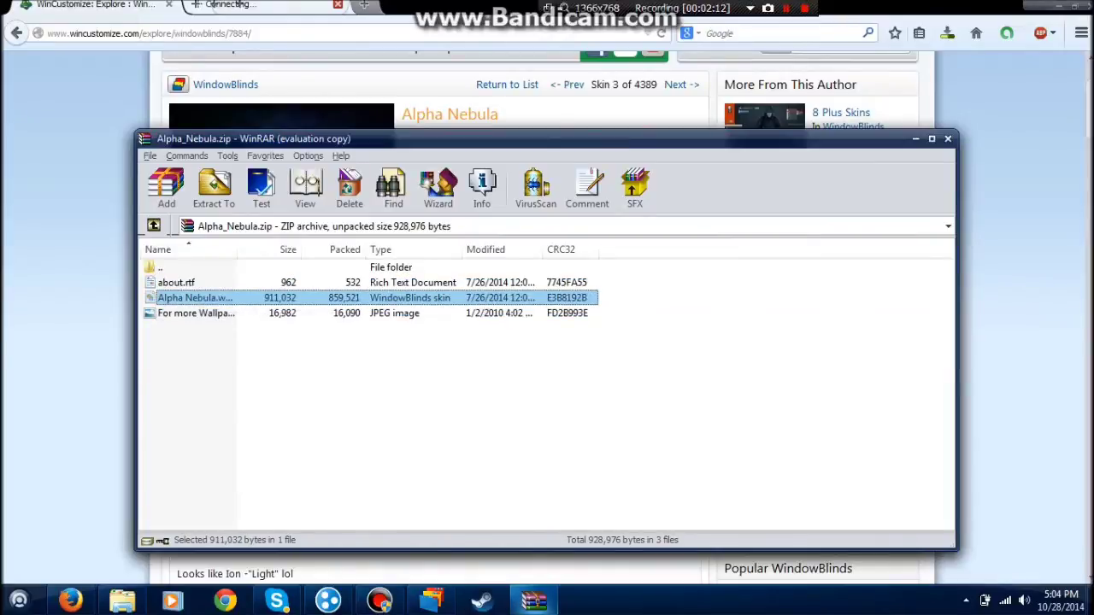
{"action": "left_click", "coordinate": [213, 184]}
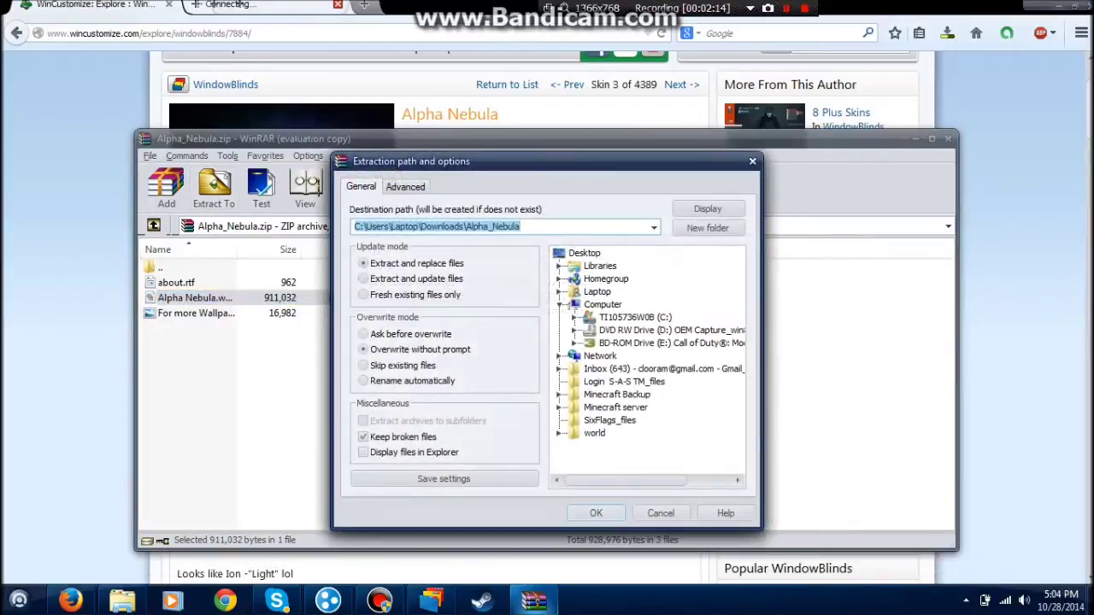
{"action": "left_click", "coordinate": [584, 253]}
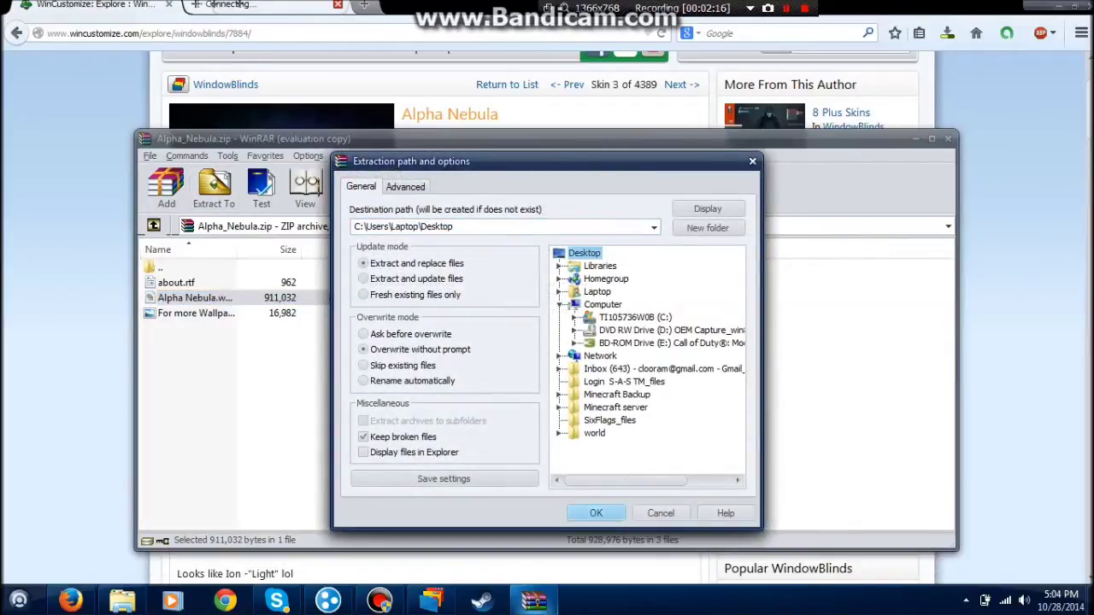
{"action": "left_click", "coordinate": [596, 512]}
{"action": "left_click", "coordinate": [915, 139]}
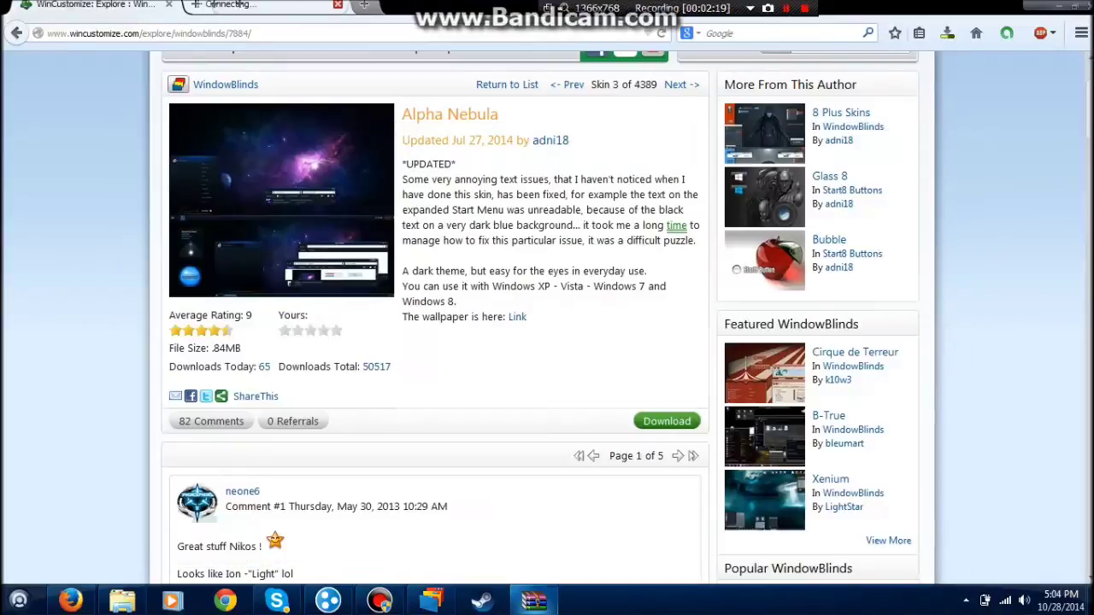
Minimize the browser and move the extracted Alpha Nebula file to the middle of the desktop
{"action": "left_click", "coordinate": [1059, 7]}
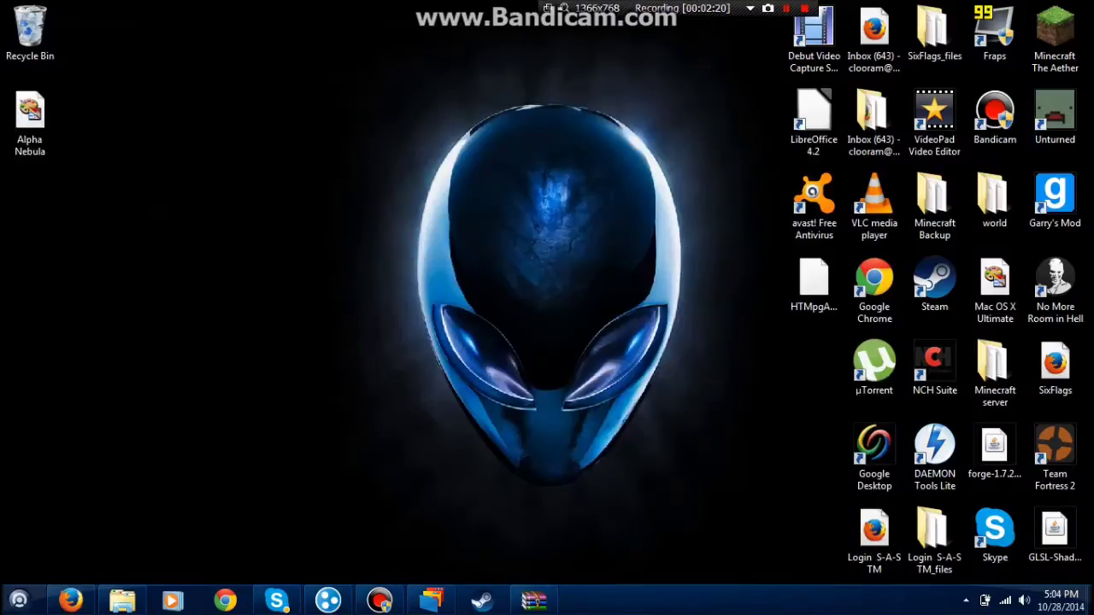
{"action": "left_click_drag", "start_coordinate": [30, 112], "coordinate": [436, 108]}
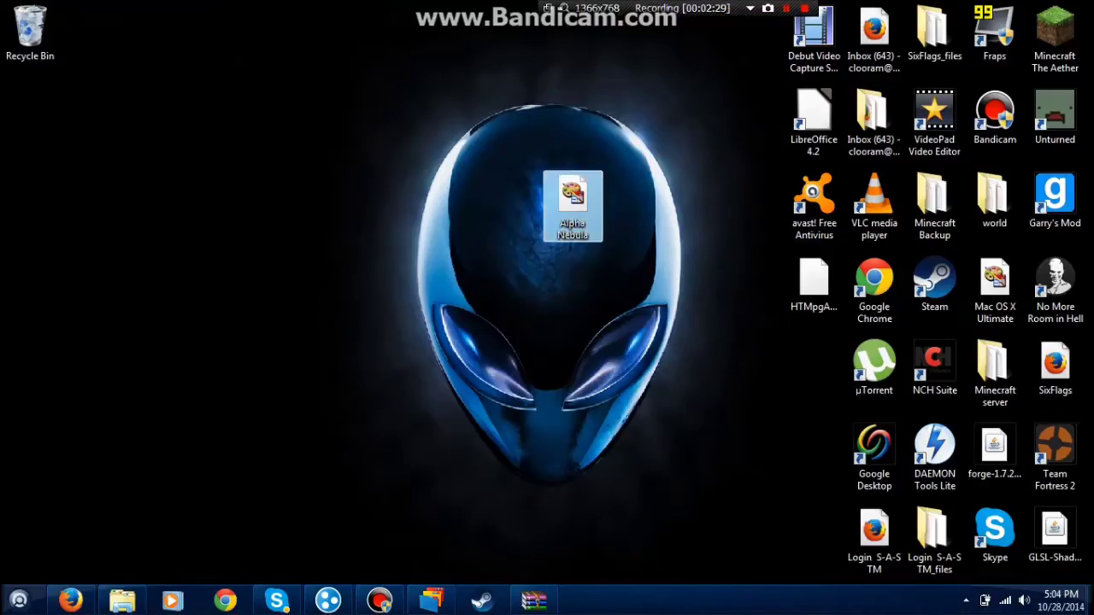
{"action": "left_click_drag", "start_coordinate": [579, 211], "coordinate": [564, 278]}
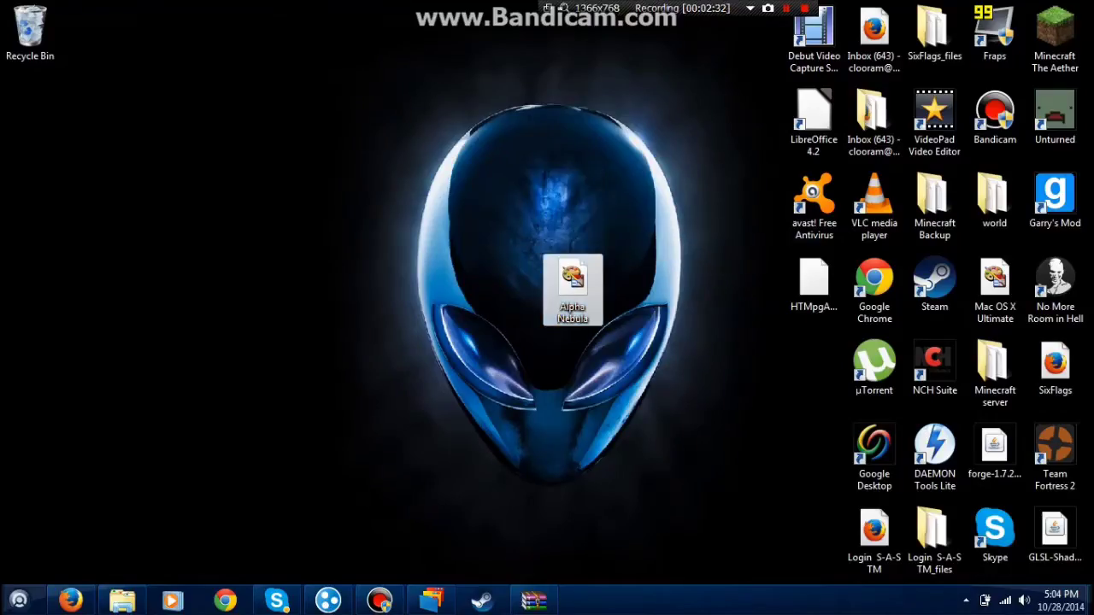
Close the running WindowBlinds 8 Configuration window
{"action": "left_click", "coordinate": [965, 600]}
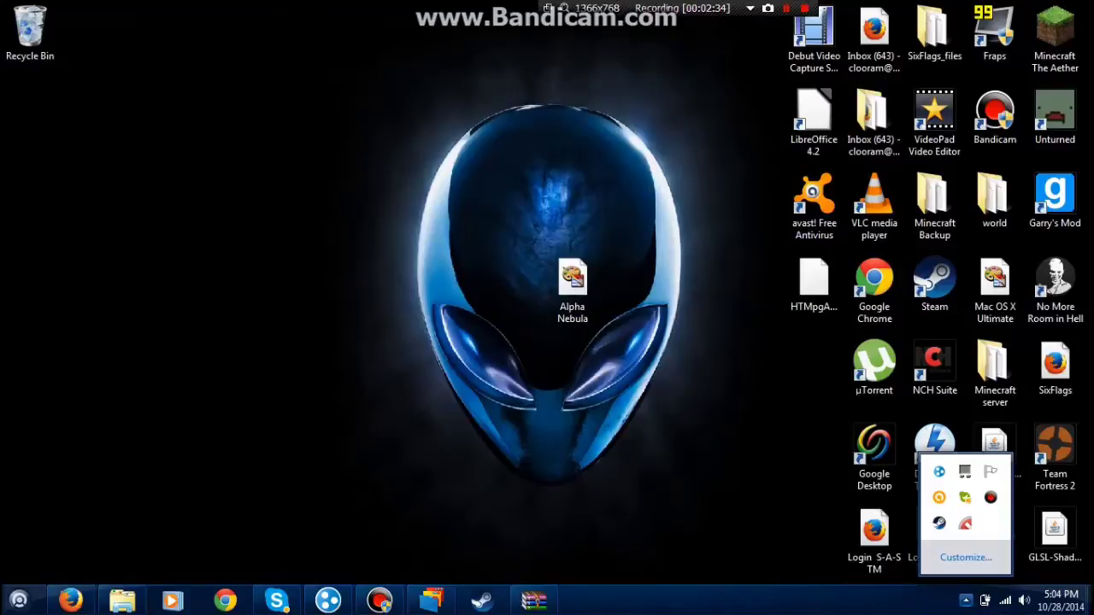
{"action": "left_click", "coordinate": [726, 478]}
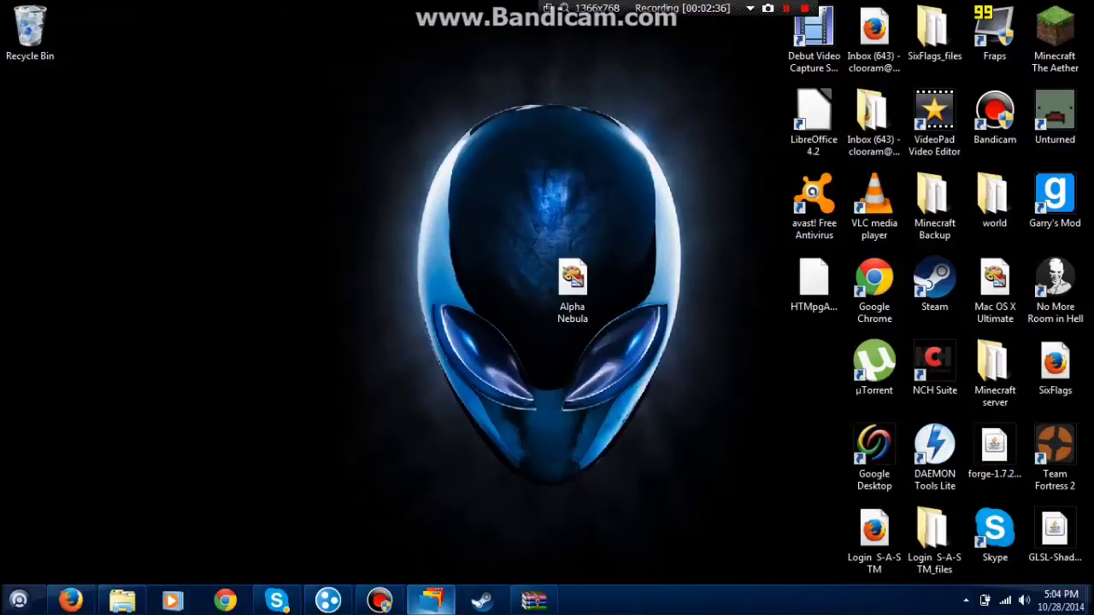
{"action": "mouse_move", "coordinate": [432, 599]}
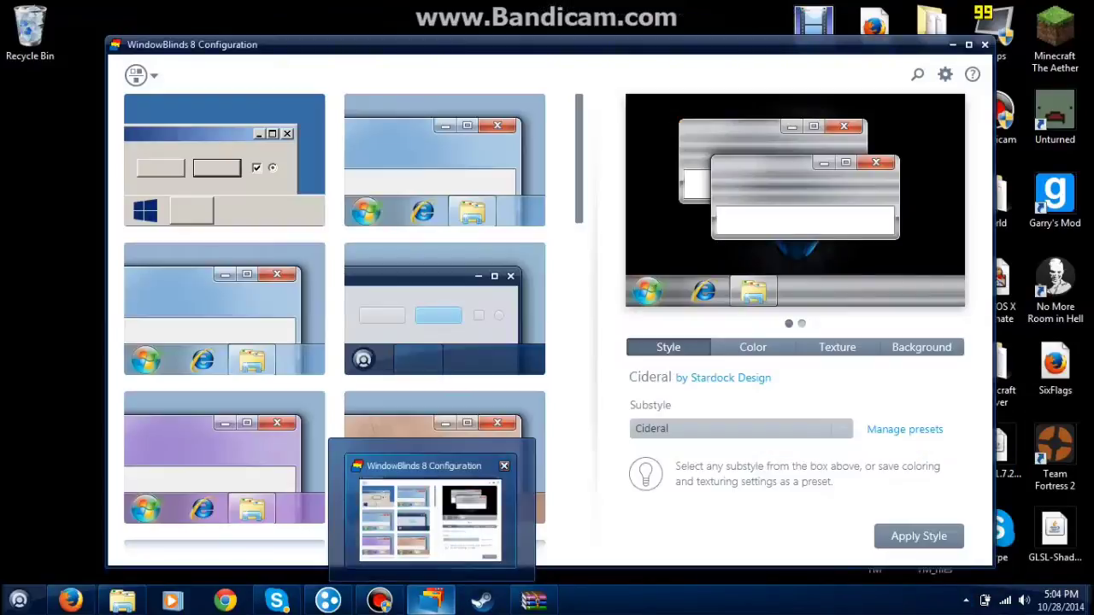
{"action": "left_click", "coordinate": [504, 466]}
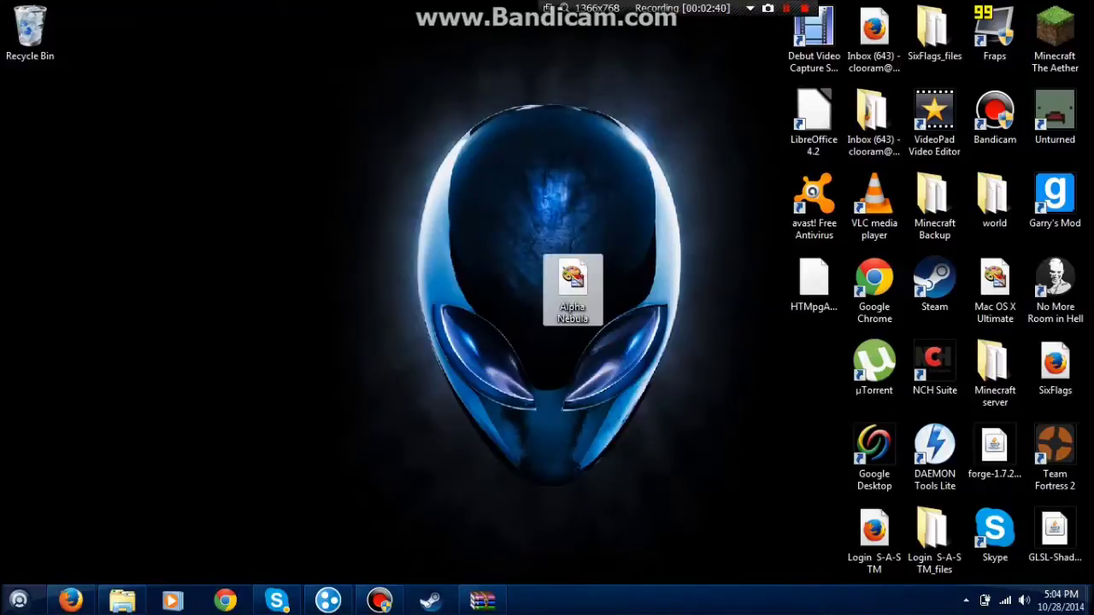
Move the Alpha Nebula file slightly lower on the desktop and install it as a skin
{"action": "left_click_drag", "start_coordinate": [572, 284], "coordinate": [573, 365]}
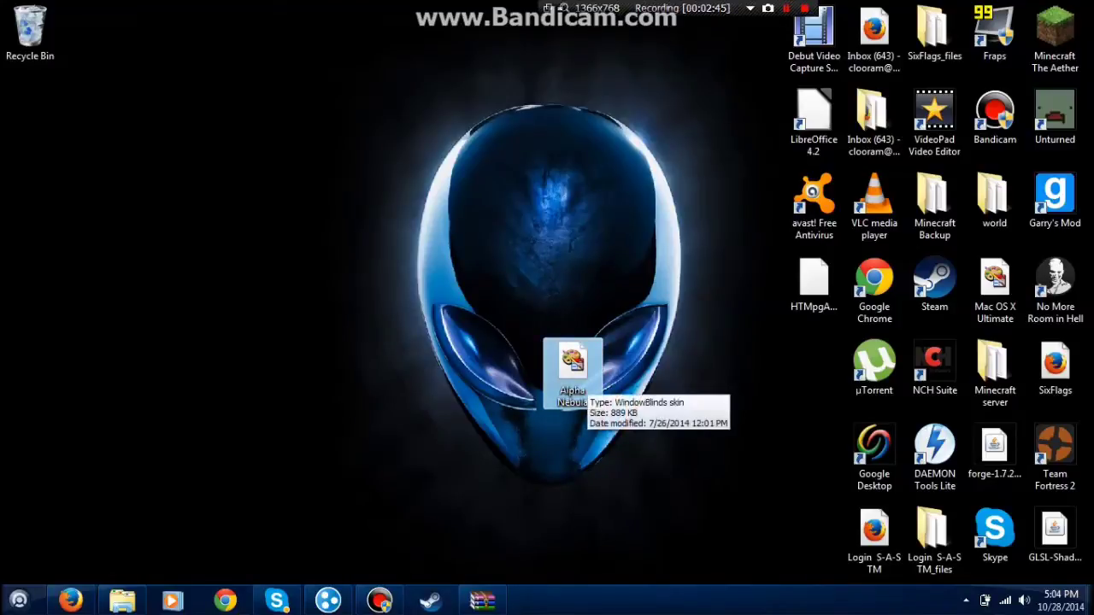
{"action": "right_click", "coordinate": [585, 376]}
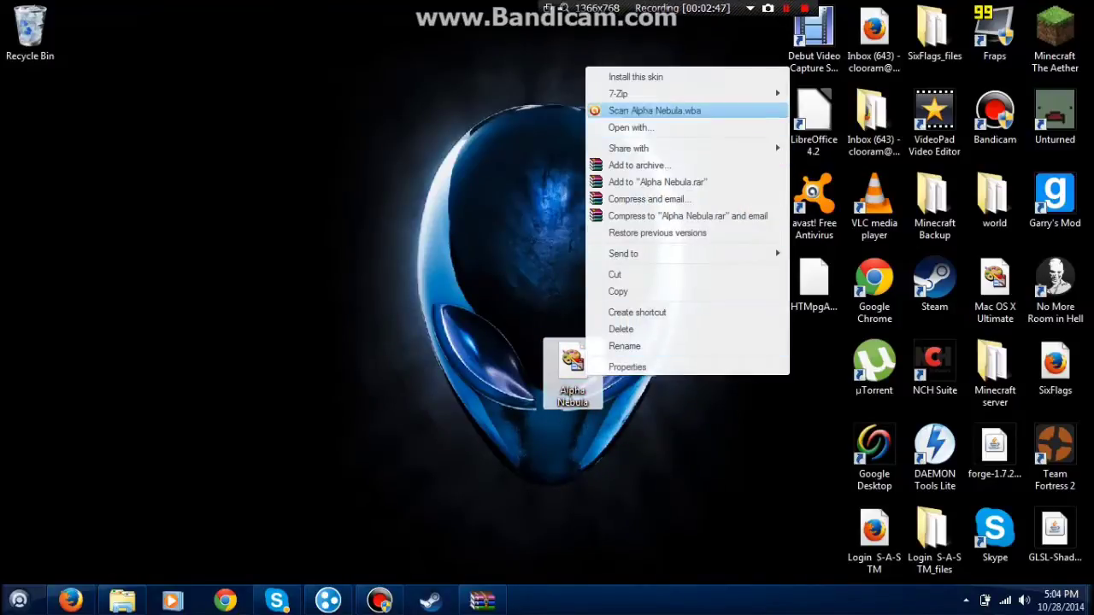
{"action": "left_click", "coordinate": [636, 77]}
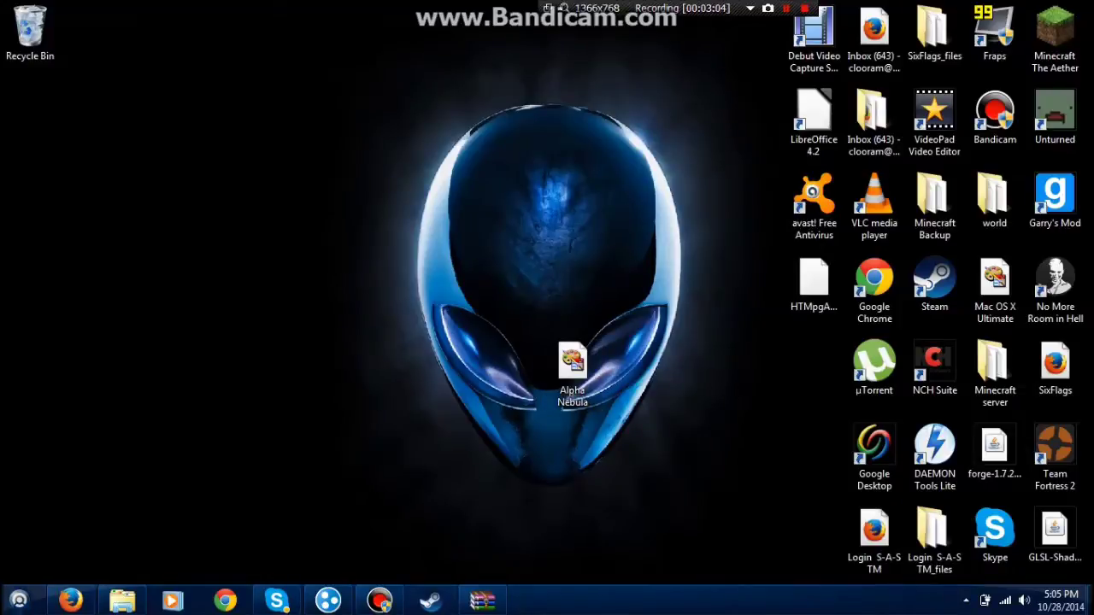
{"action": "left_click", "coordinate": [19, 601]}
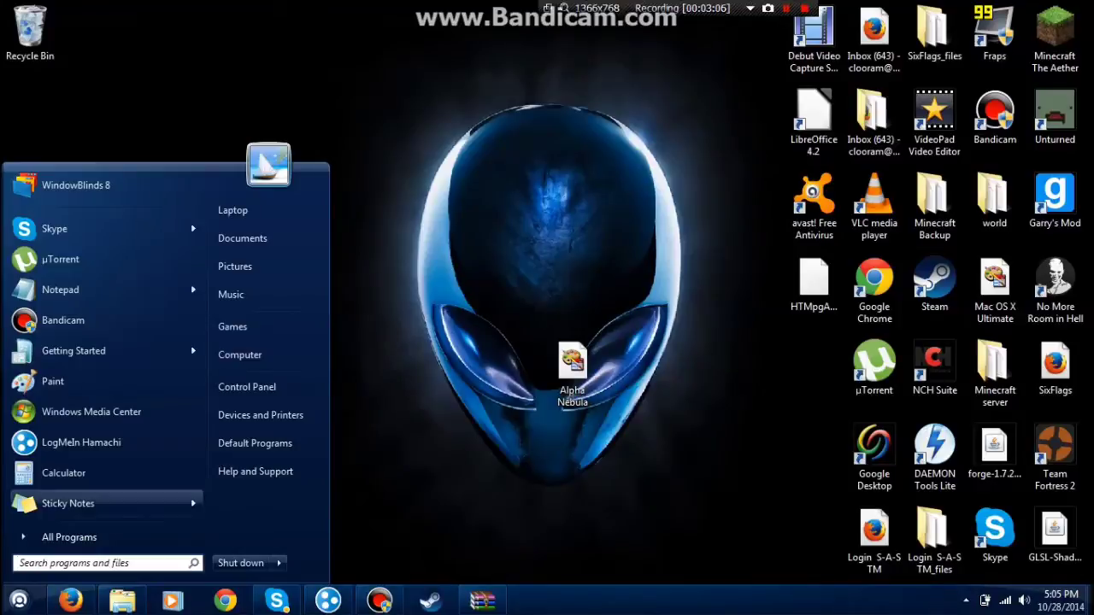
{"action": "key", "text": "Up"}
{"action": "key", "text": "Up"}
{"action": "key", "text": "Up"}
{"action": "key", "text": "Up"}
{"action": "key", "text": "Up"}
{"action": "key", "text": "Up"}
{"action": "key", "text": "Up"}
{"action": "key", "text": "Up"}
{"action": "key", "text": "Up"}
{"action": "key", "text": "Up"}
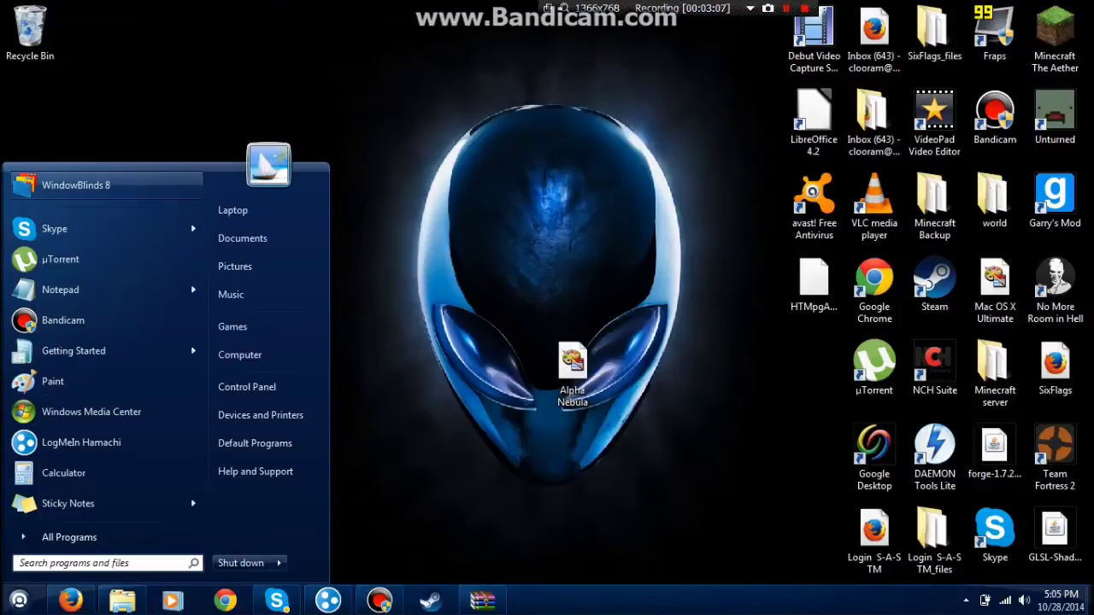
{"action": "key", "text": "Down"}
{"action": "key", "text": "Down"}
{"action": "key", "text": "Up"}
{"action": "key", "text": "Up"}
{"action": "key", "text": "Down"}
{"action": "key", "text": "Tab"}
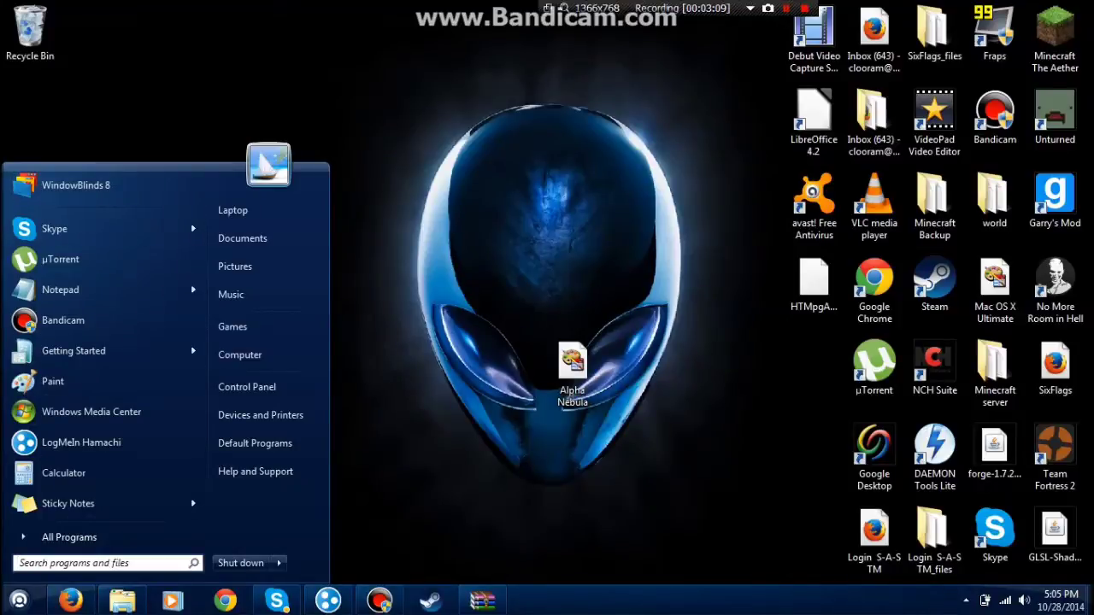
Try to find WindowBlinds by searching programs for "windows bl" and "windowsbl", and clear the search text
{"action": "type", "text": "window"}
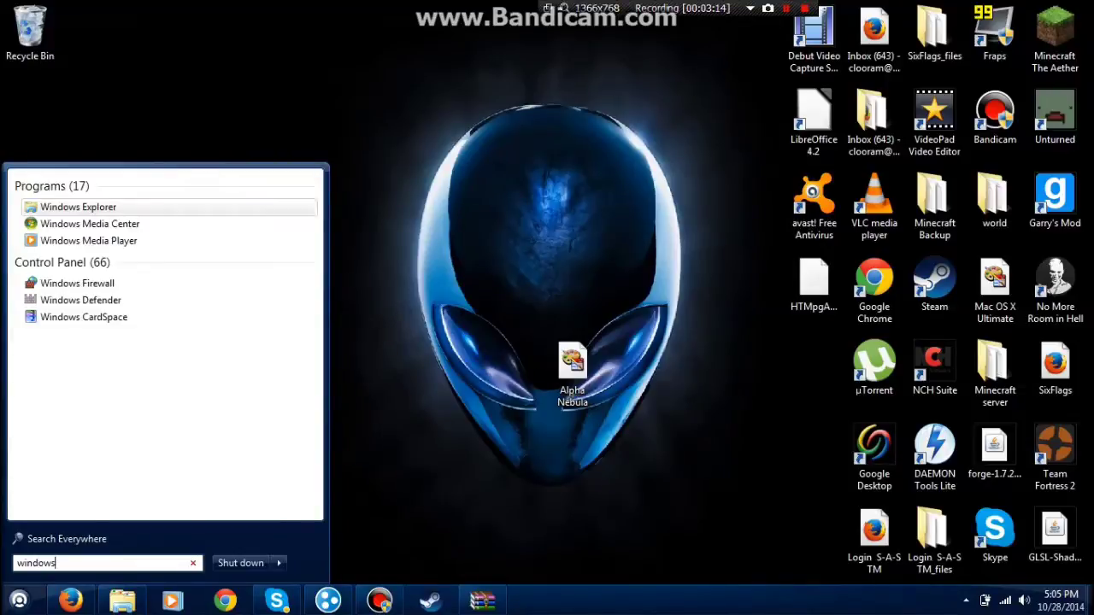
{"action": "type", "text": "s bl"}
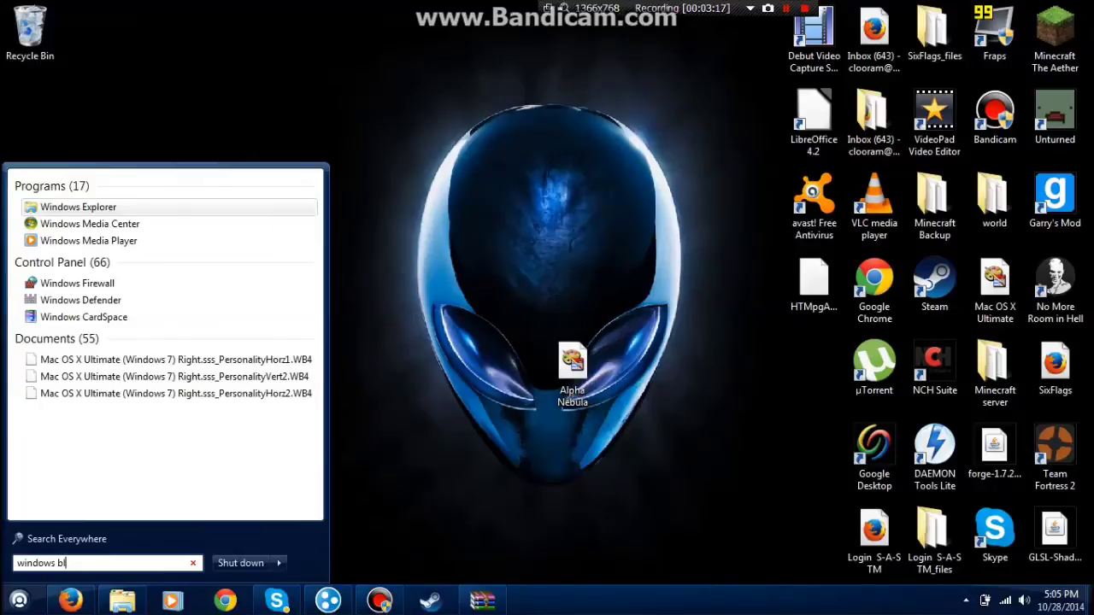
{"action": "key", "text": "BackSpace"}
{"action": "key", "text": "BackSpace"}
{"action": "key", "text": "BackSpace"}
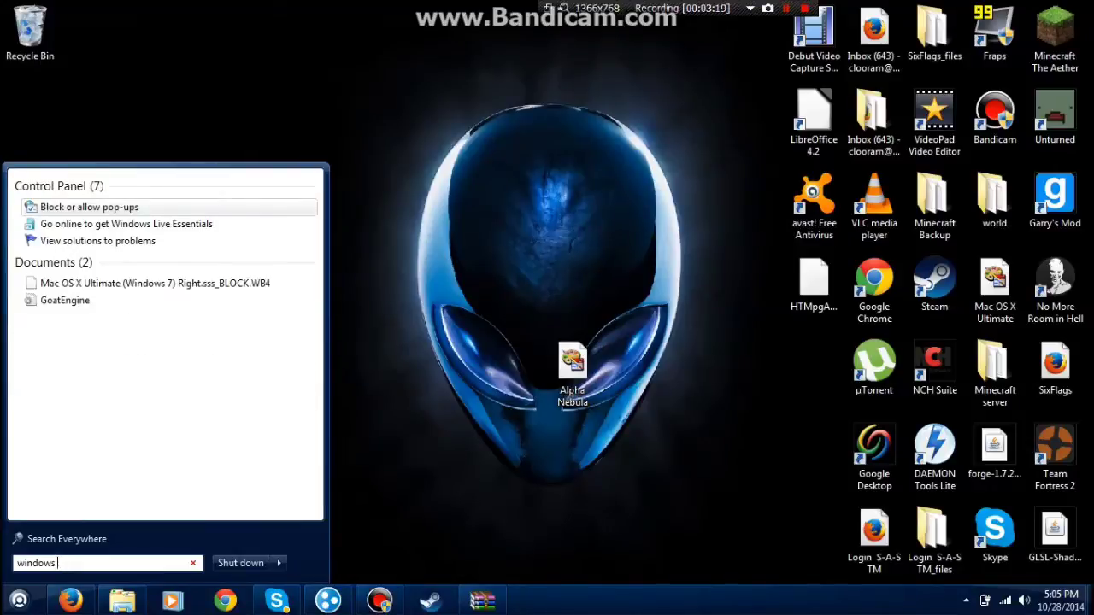
{"action": "type", "text": "bl"}
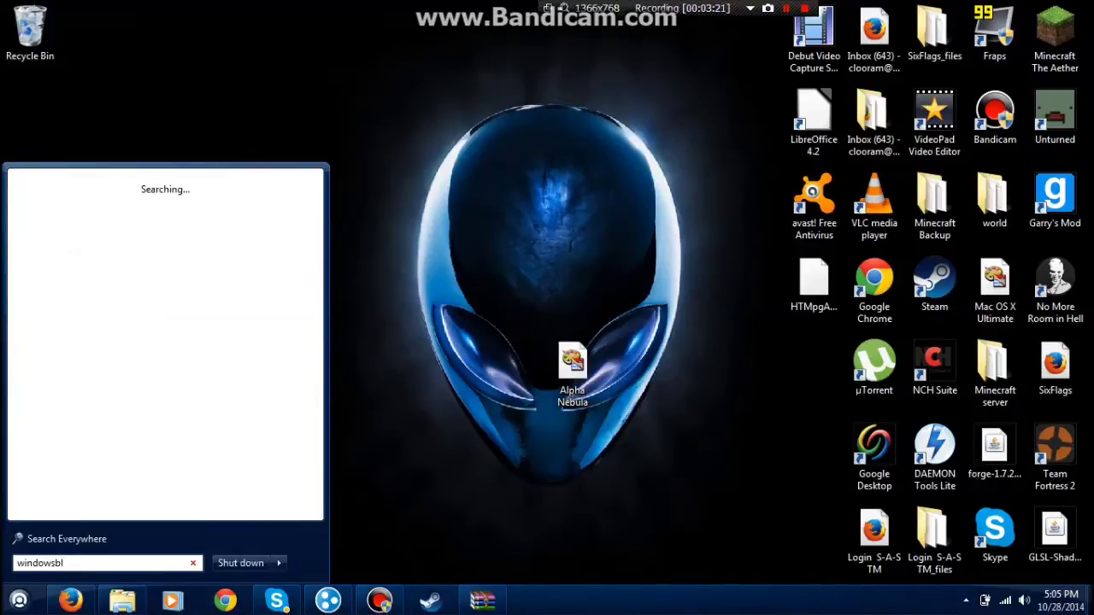
{"action": "key", "text": "BackSpace"}
{"action": "key", "text": "BackSpace"}
{"action": "key", "text": "BackSpace"}
{"action": "key", "text": "BackSpace"}
{"action": "key", "text": "BackSpace"}
{"action": "key", "text": "BackSpace"}
{"action": "key", "text": "BackSpace"}
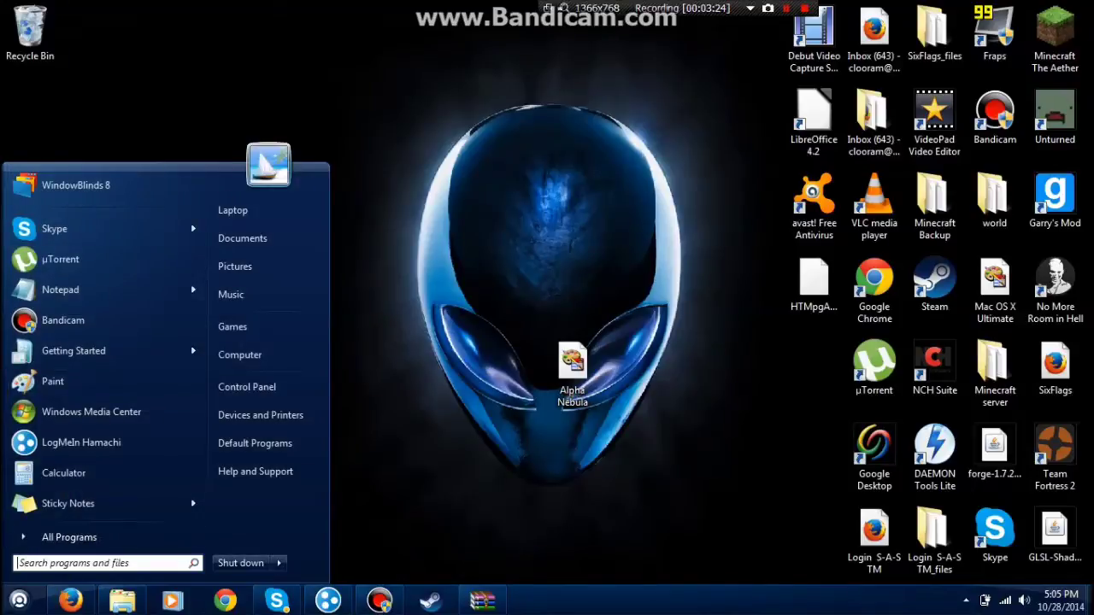
Open WindowBlinds 8 Configuration and look through the installed skins
{"action": "left_click", "coordinate": [76, 185]}
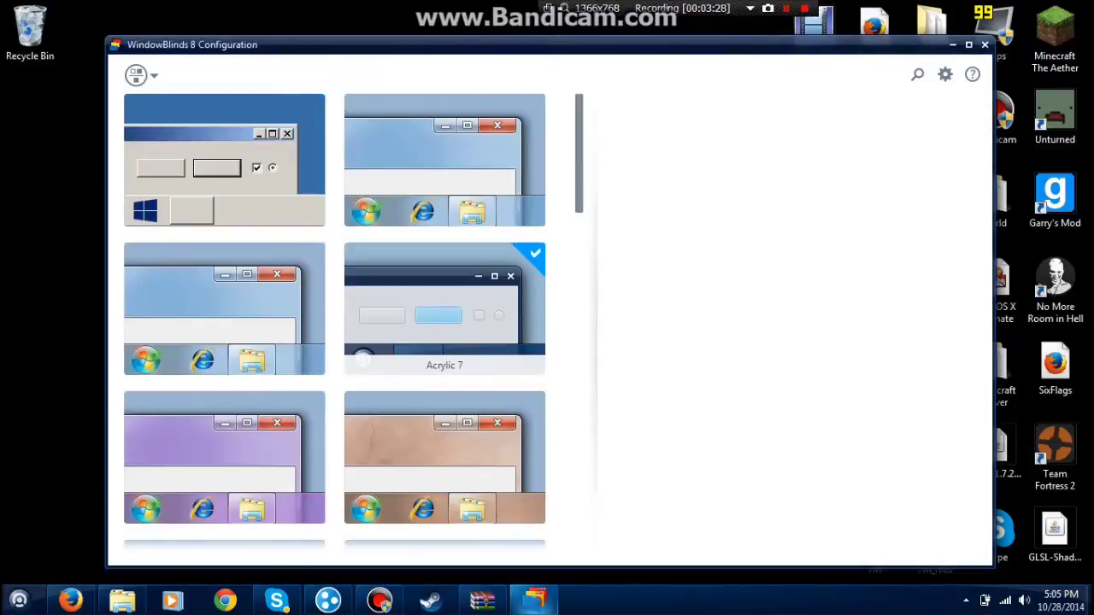
{"action": "scroll", "coordinate": [334, 325], "scroll_direction": "down", "scroll_amount": 10}
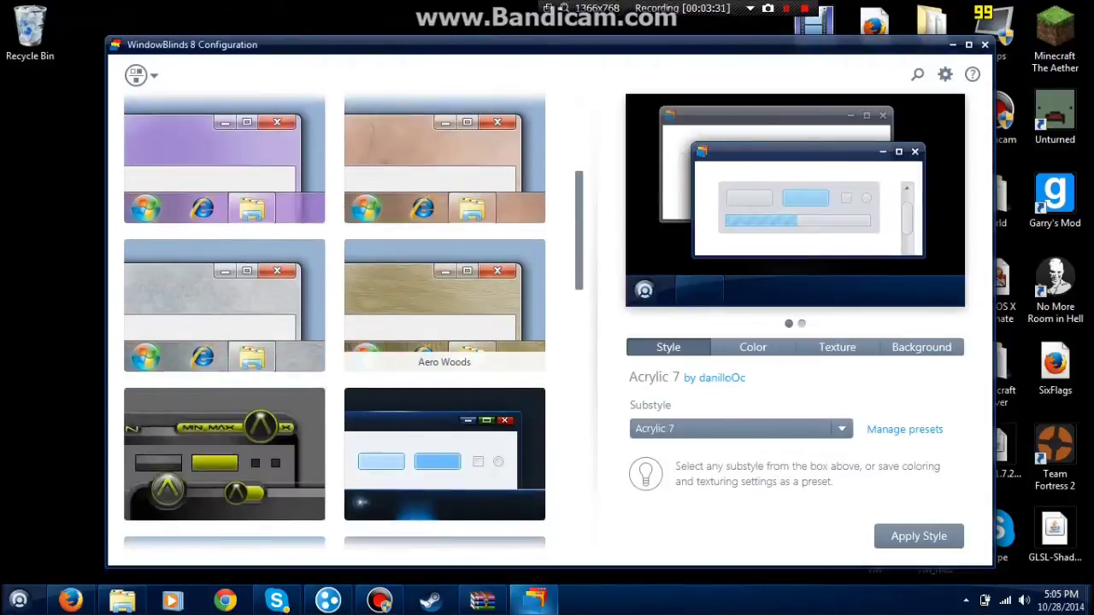
{"action": "scroll", "coordinate": [334, 324], "scroll_direction": "down", "scroll_amount": 5}
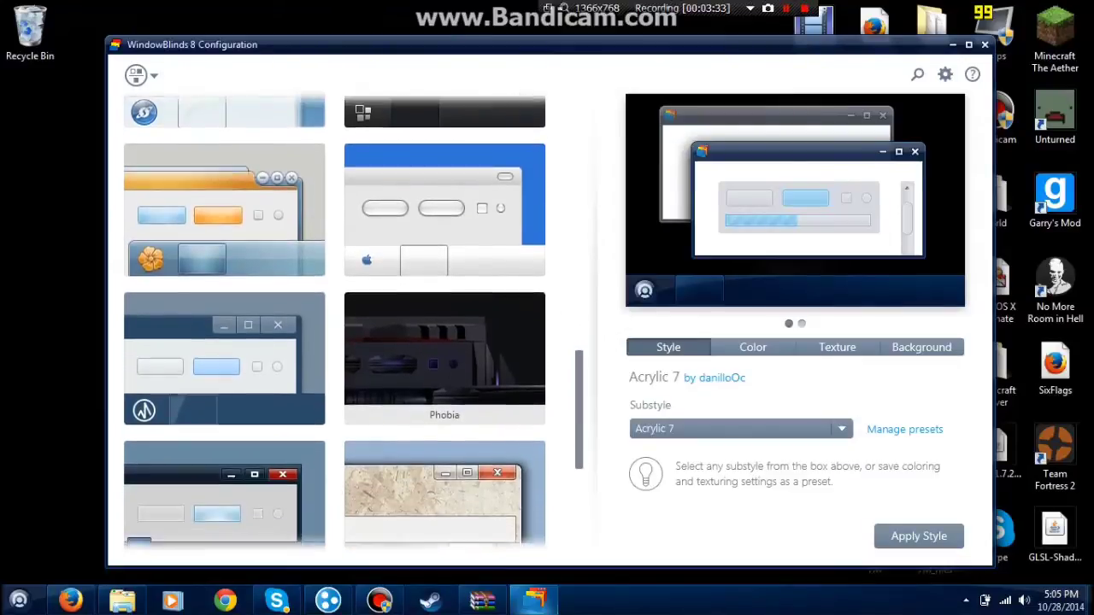
{"action": "scroll", "coordinate": [334, 324], "scroll_direction": "down", "scroll_amount": 4}
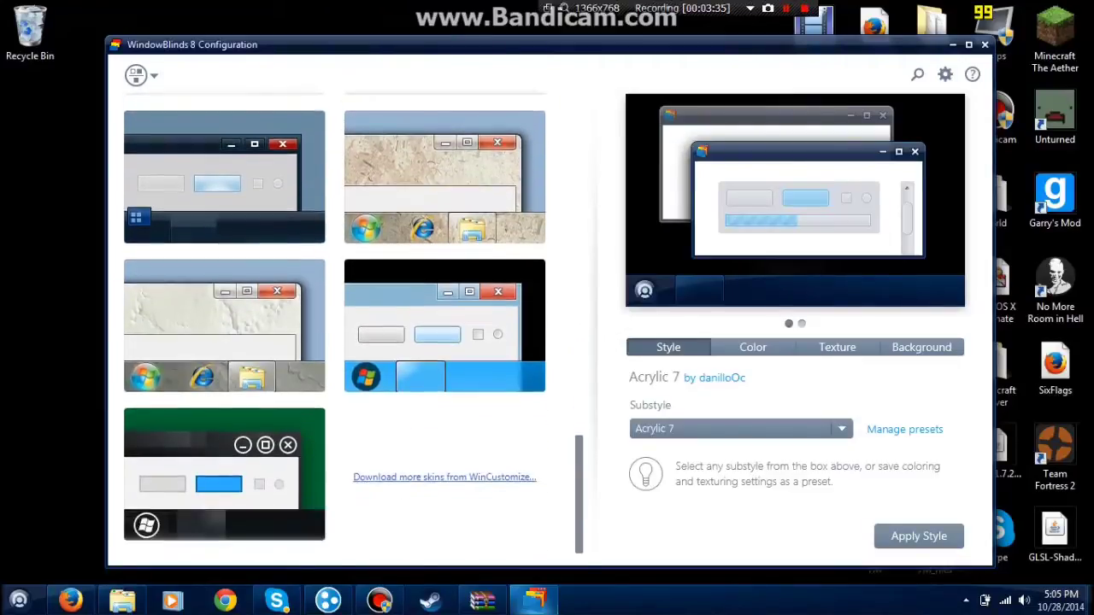
{"action": "scroll", "coordinate": [334, 324], "scroll_direction": "up", "scroll_amount": 5}
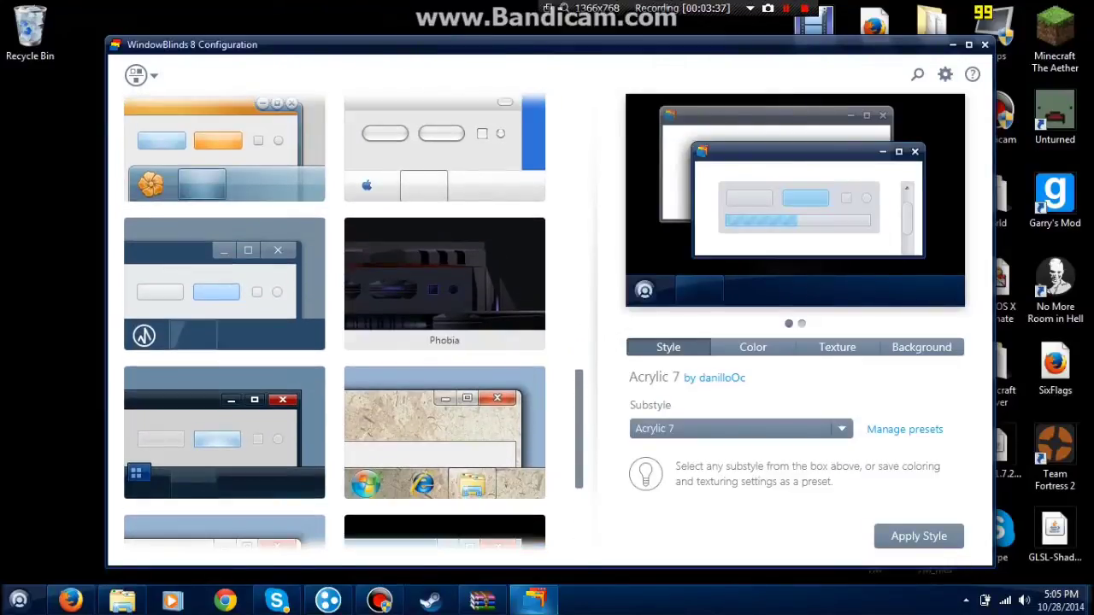
Select the Phobia skin to preview it, and minimize and restore the configuration window
{"action": "left_click", "coordinate": [444, 284]}
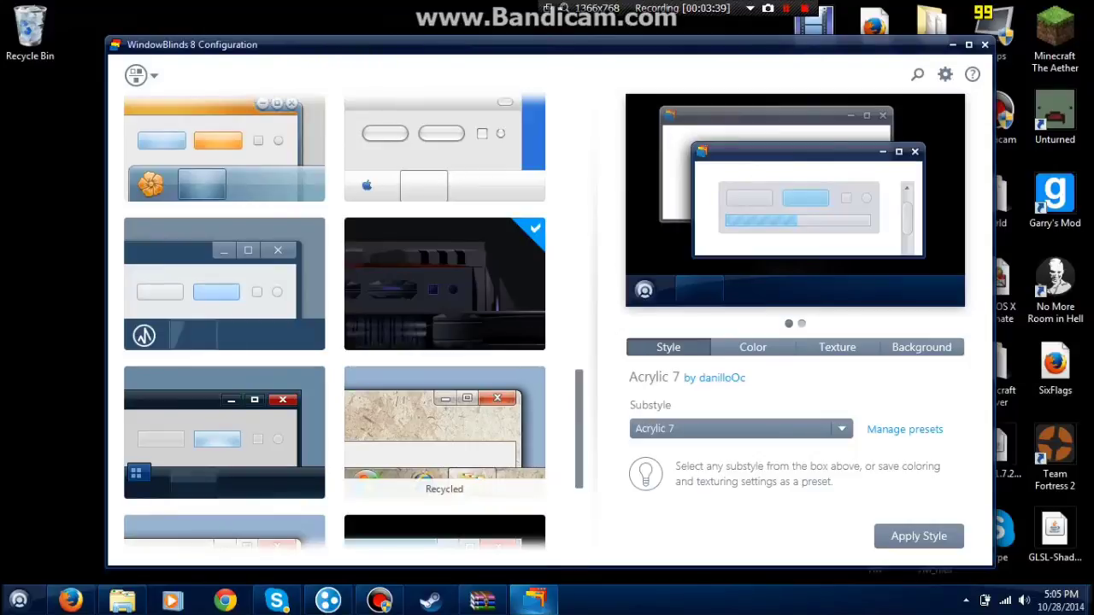
{"action": "scroll", "coordinate": [342, 325], "scroll_direction": "down", "scroll_amount": 3}
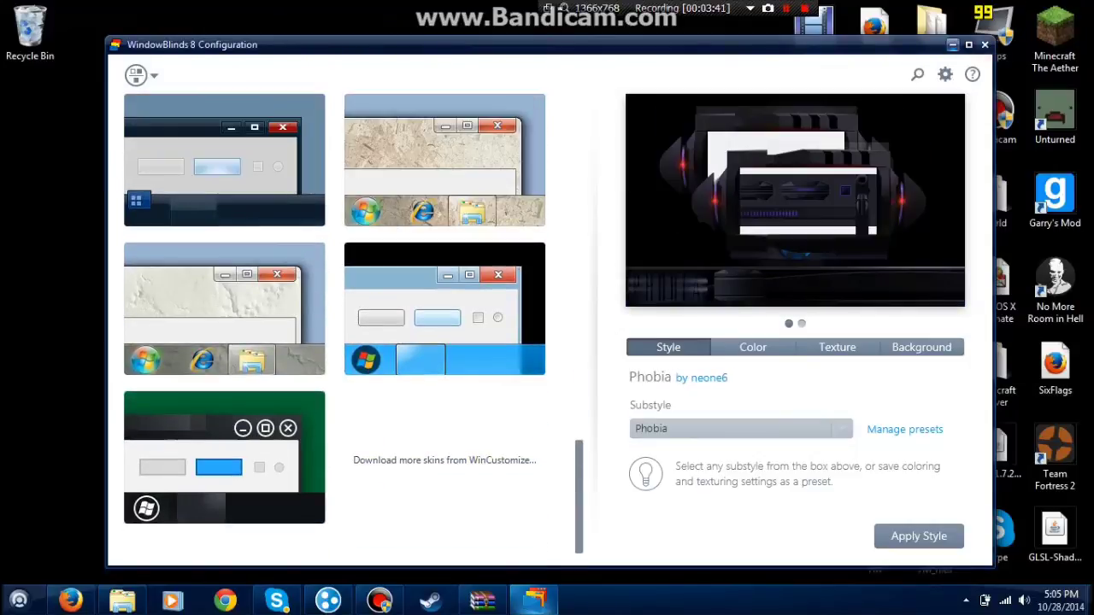
{"action": "left_click", "coordinate": [953, 45]}
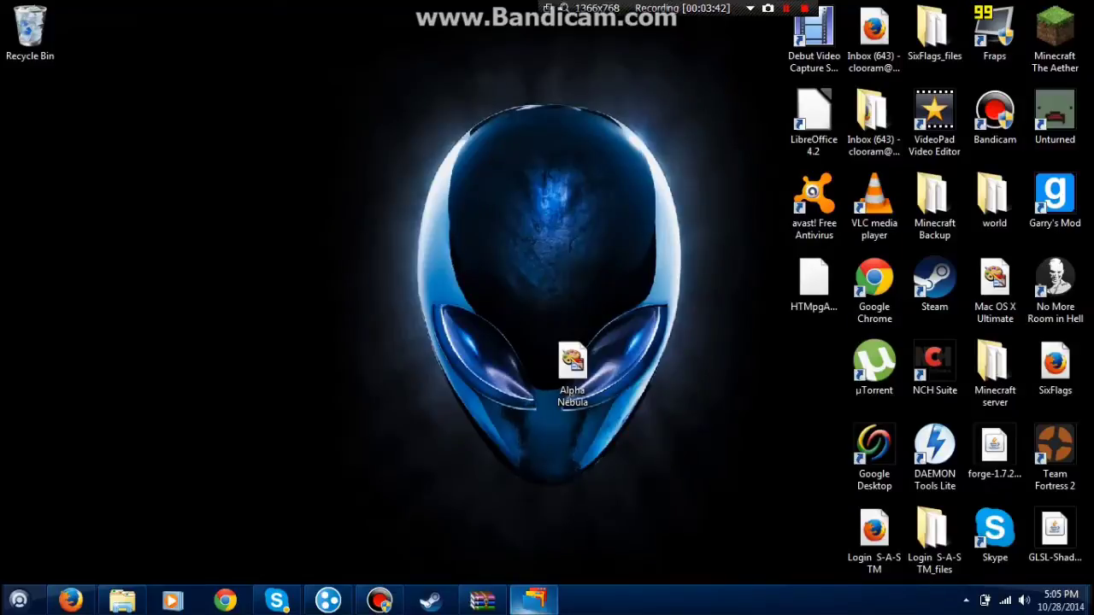
{"action": "left_click", "coordinate": [534, 599]}
{"action": "scroll", "coordinate": [333, 325], "scroll_direction": "down", "scroll_amount": 2}
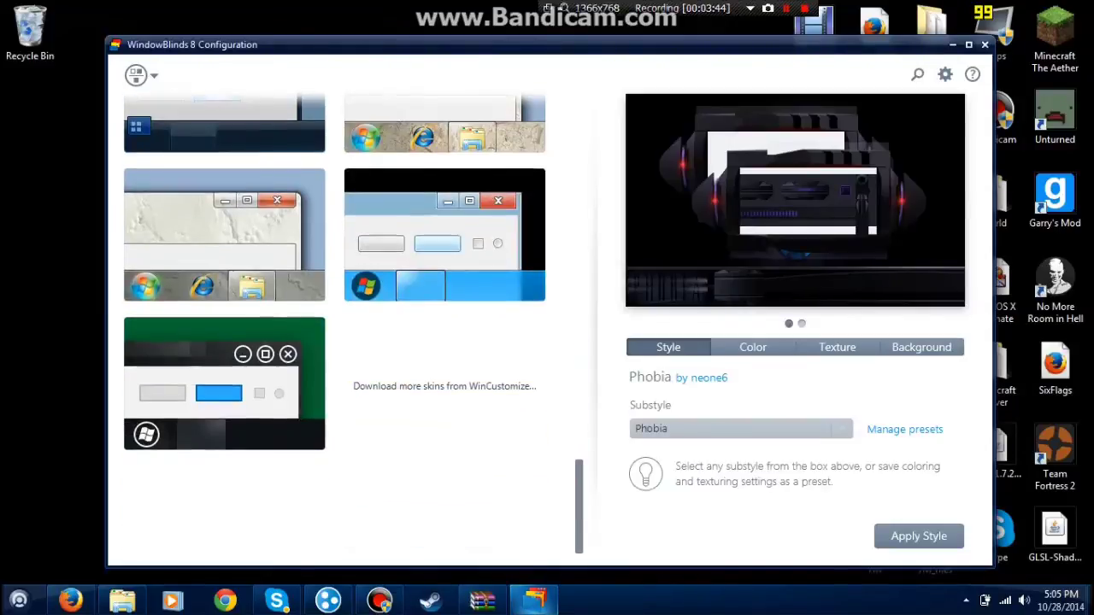
Find the Alpha Nebula skin among the installed skins, select it and apply its style
{"action": "scroll", "coordinate": [333, 325], "scroll_direction": "up", "scroll_amount": 12}
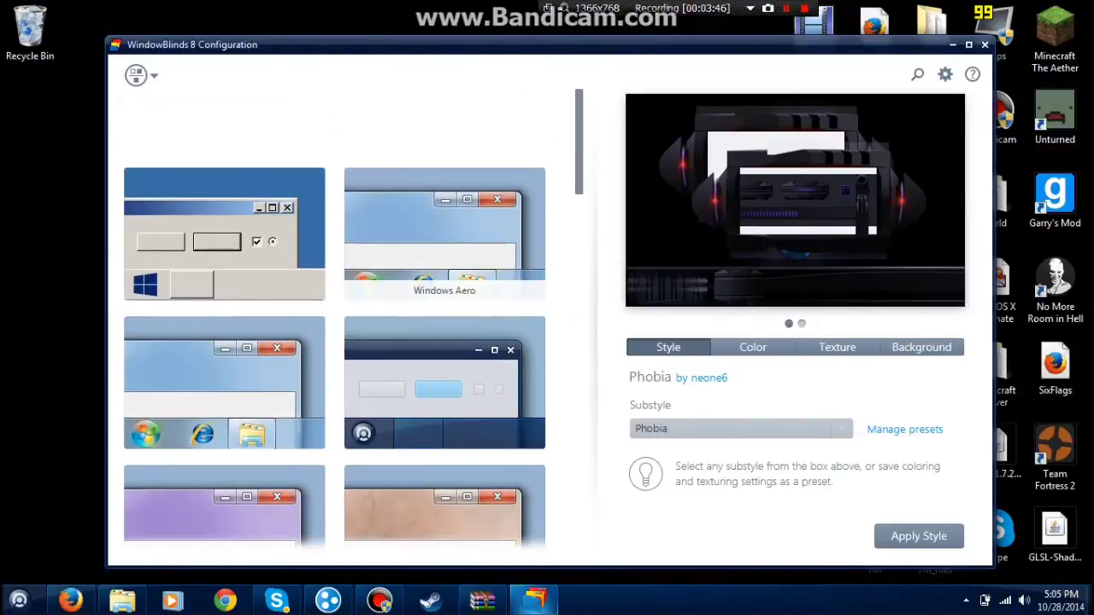
{"action": "scroll", "coordinate": [334, 324], "scroll_direction": "down", "scroll_amount": 5}
{"action": "scroll", "coordinate": [333, 325], "scroll_direction": "up", "scroll_amount": 8}
{"action": "scroll", "coordinate": [333, 325], "scroll_direction": "down", "scroll_amount": 6}
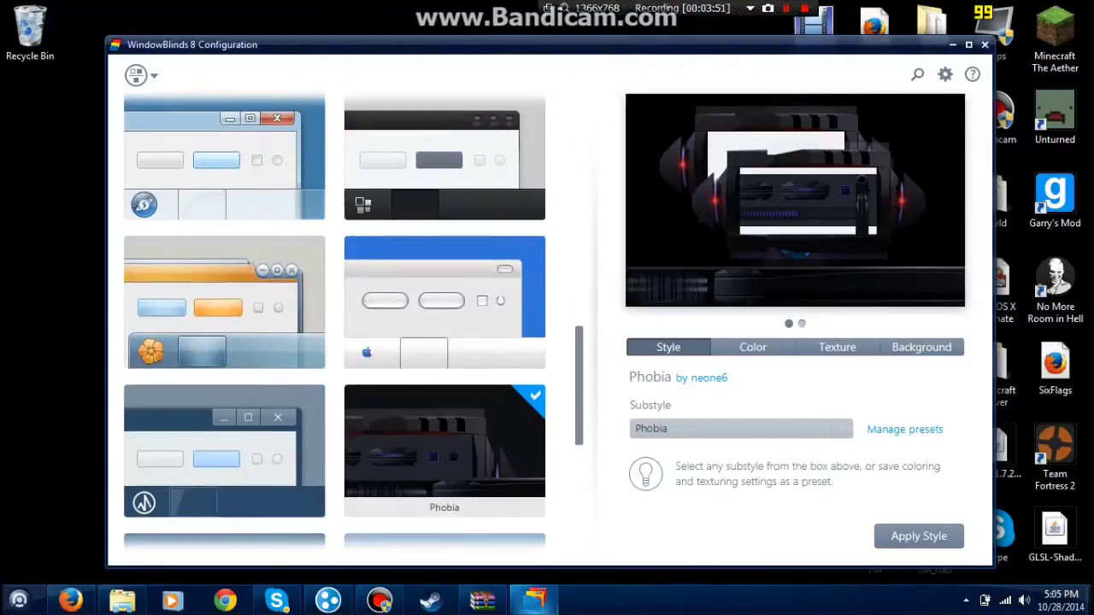
{"action": "scroll", "coordinate": [333, 325], "scroll_direction": "up", "scroll_amount": 3}
{"action": "scroll", "coordinate": [333, 324], "scroll_direction": "down", "scroll_amount": 3}
{"action": "scroll", "coordinate": [333, 324], "scroll_direction": "up", "scroll_amount": 3}
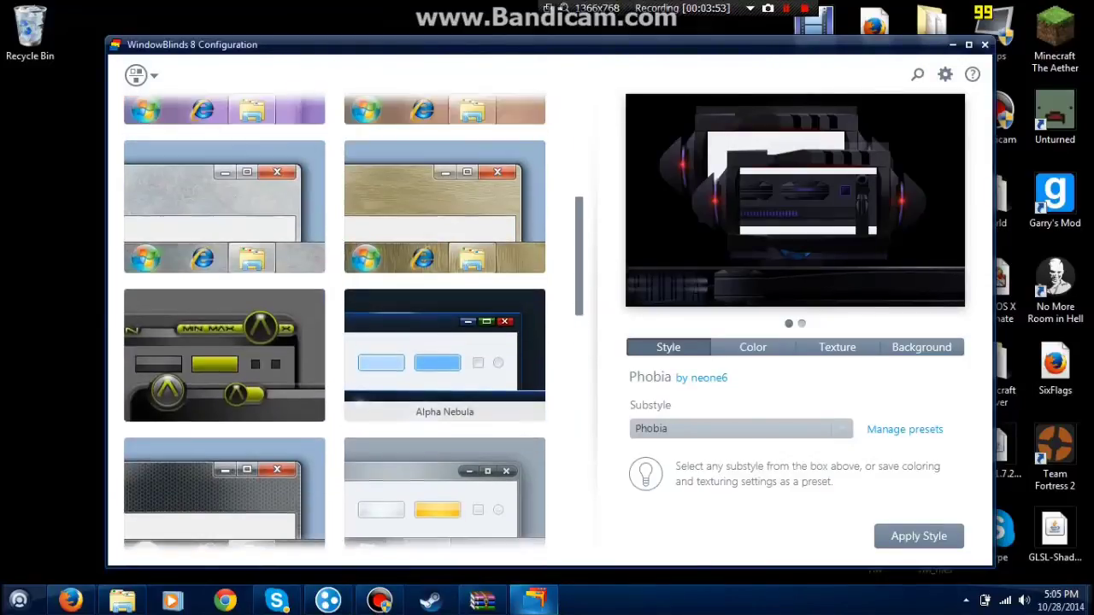
{"action": "scroll", "coordinate": [334, 324], "scroll_direction": "down", "scroll_amount": 3}
{"action": "scroll", "coordinate": [334, 325], "scroll_direction": "up", "scroll_amount": 2}
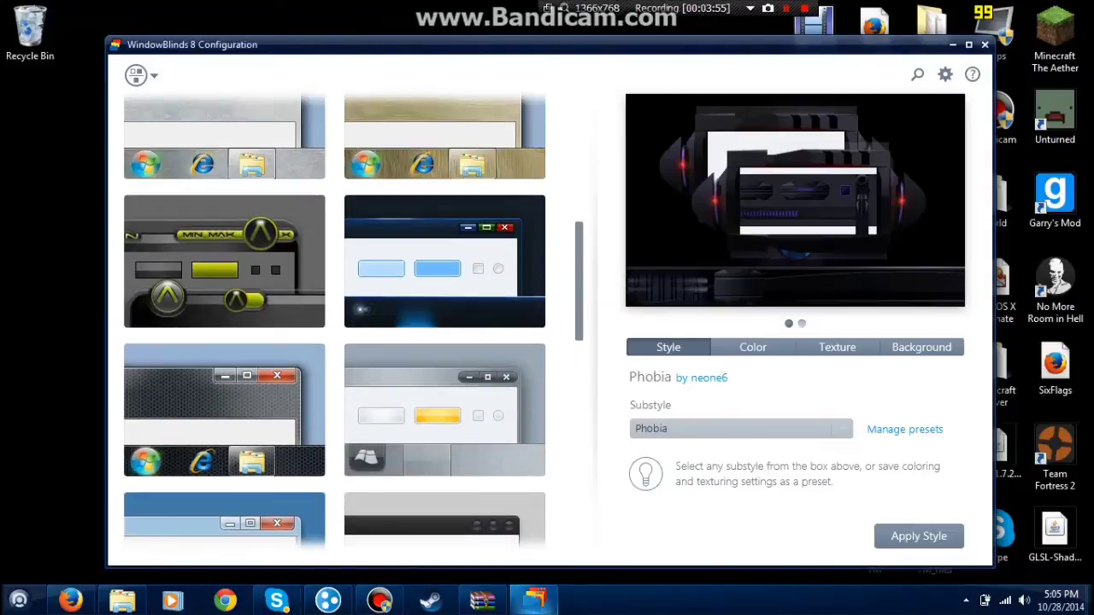
{"action": "scroll", "coordinate": [333, 324], "scroll_direction": "up", "scroll_amount": 3}
{"action": "scroll", "coordinate": [333, 325], "scroll_direction": "down", "scroll_amount": 2}
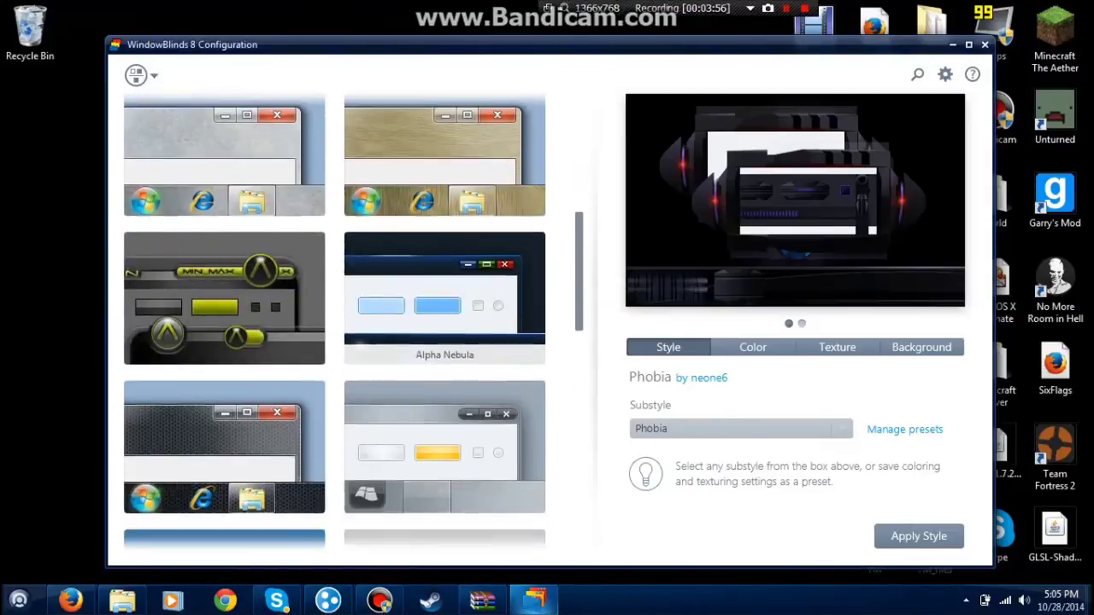
{"action": "scroll", "coordinate": [333, 325], "scroll_direction": "up", "scroll_amount": 1}
{"action": "left_click", "coordinate": [436, 371]}
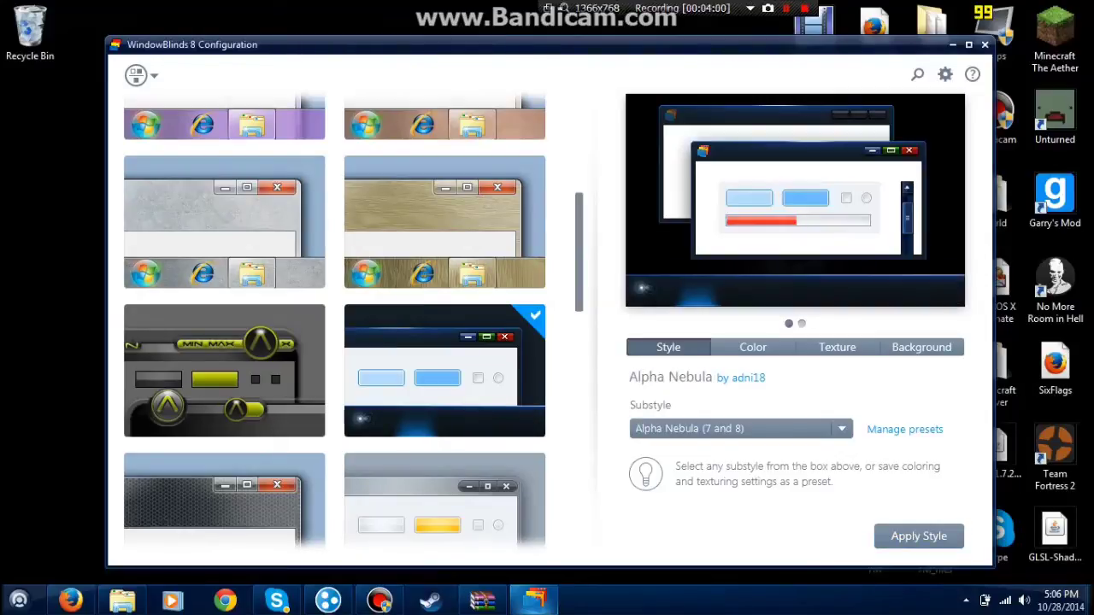
{"action": "left_click", "coordinate": [919, 536]}
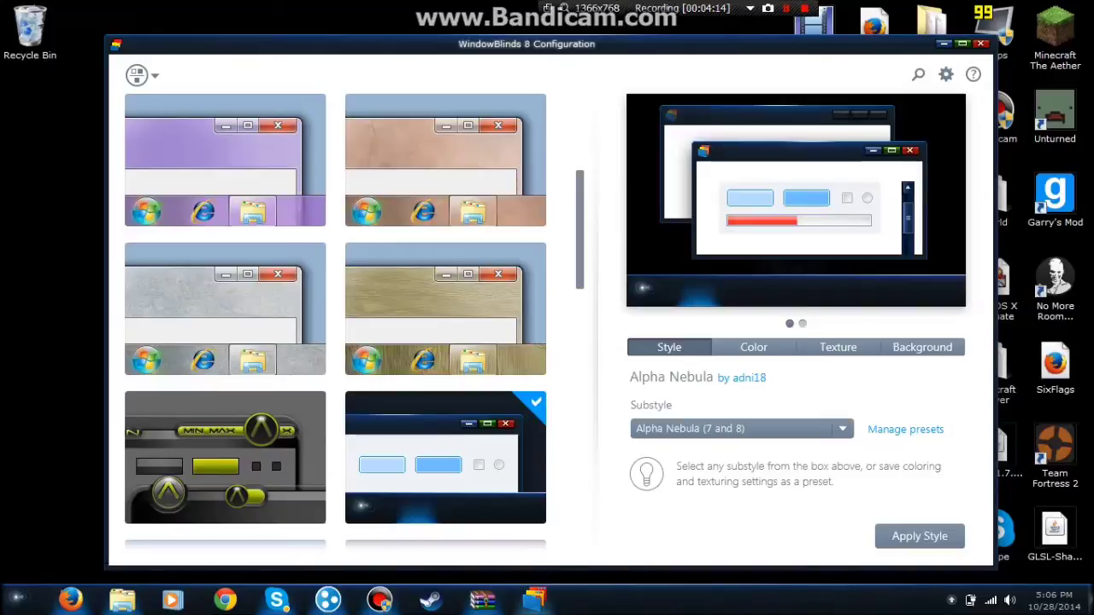
Minimize the configuration window, bring up Firefox to view its window with the applied skin, and minimize it again
{"action": "left_click", "coordinate": [943, 44]}
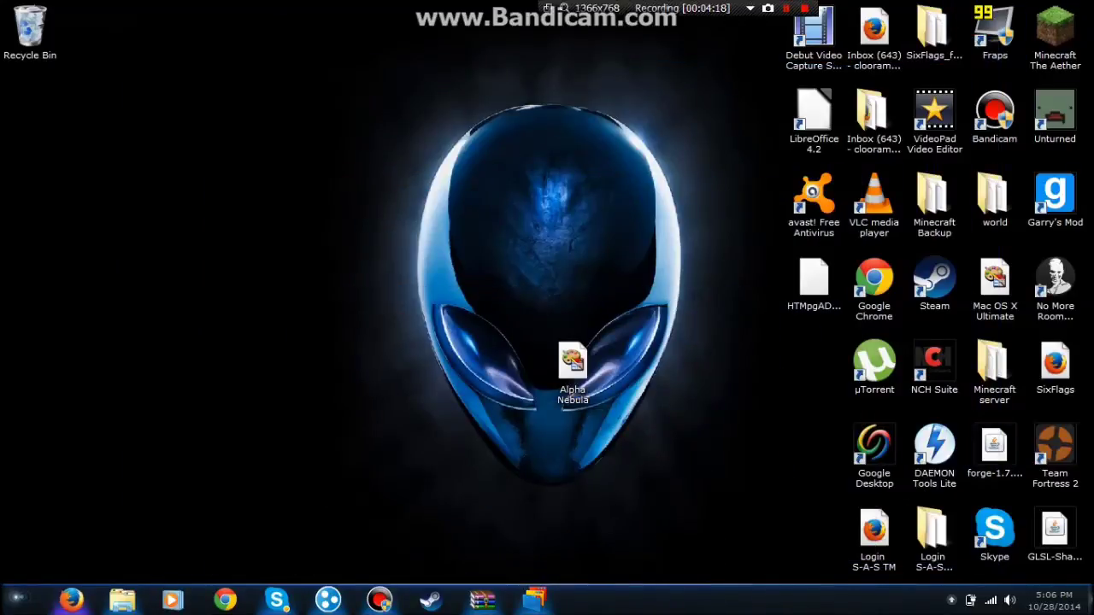
{"action": "left_click", "coordinate": [71, 599]}
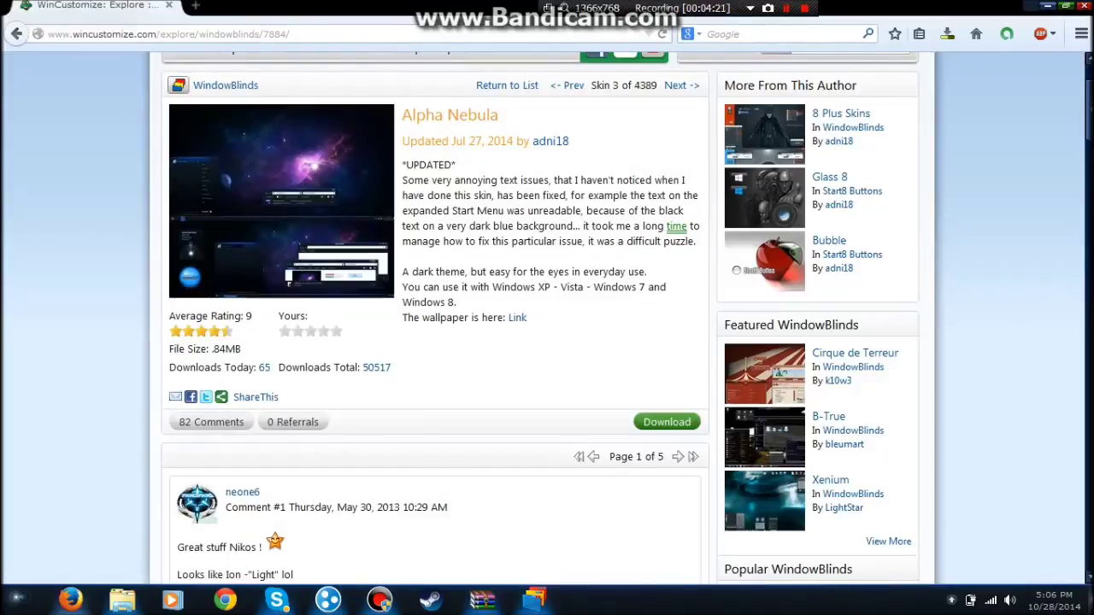
{"action": "left_click", "coordinate": [1048, 6]}
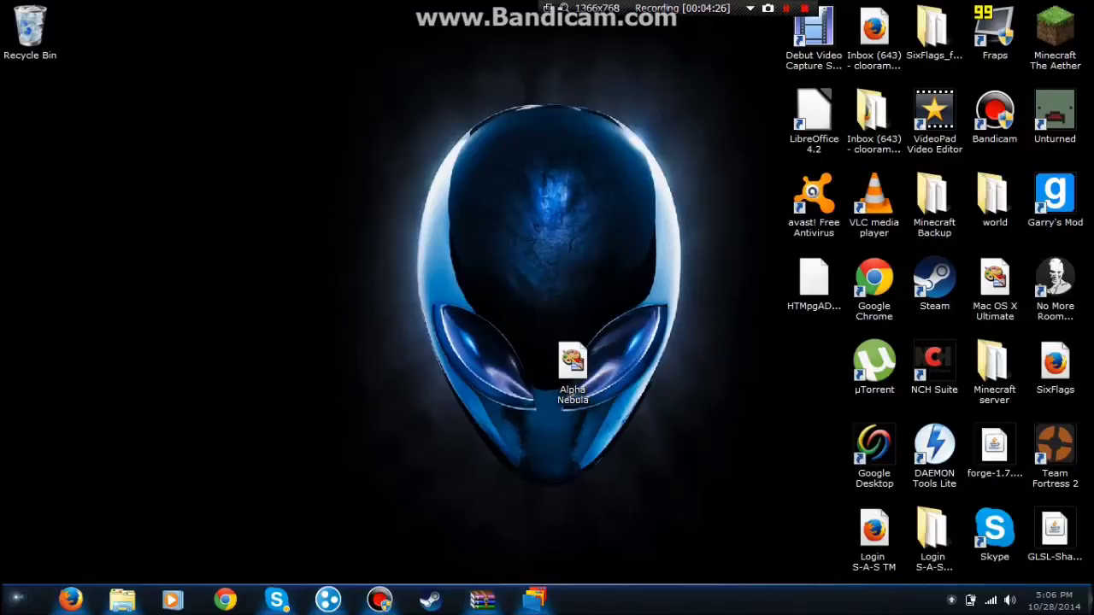
Examine the skinned Start menu and its search view using the random text "fbdsgvbil", and close the menu
{"action": "key", "text": "super"}
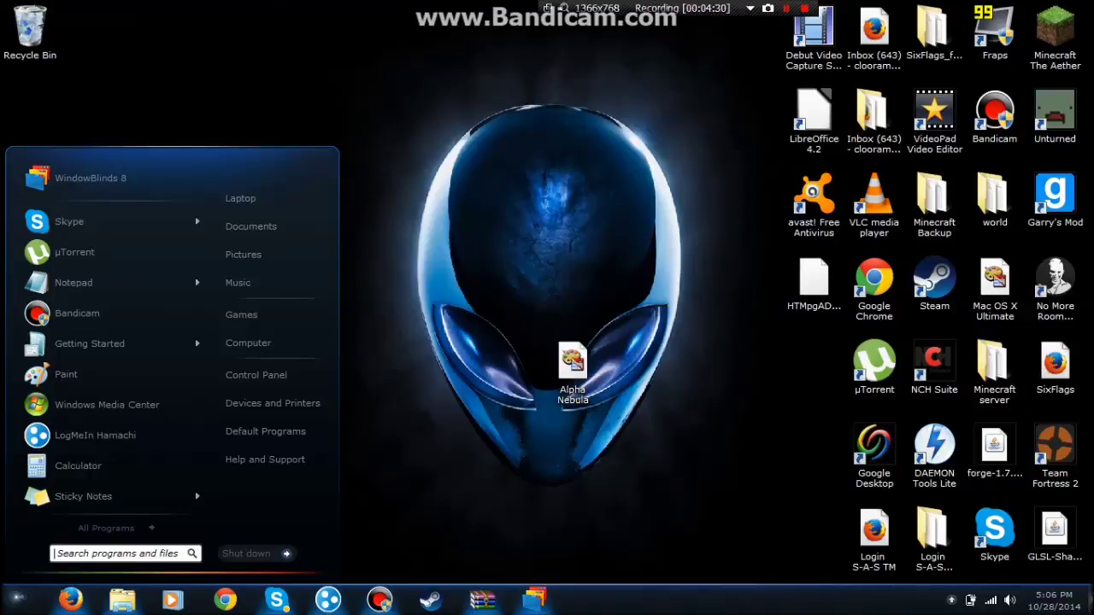
{"action": "type", "text": "fbdsgvbil"}
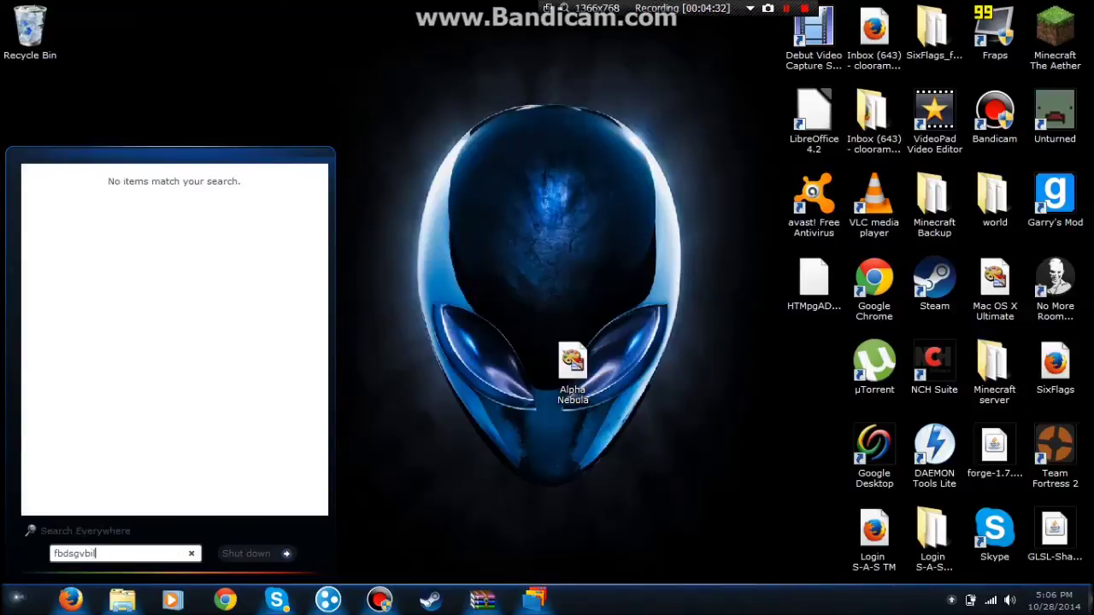
{"action": "key", "text": "super"}
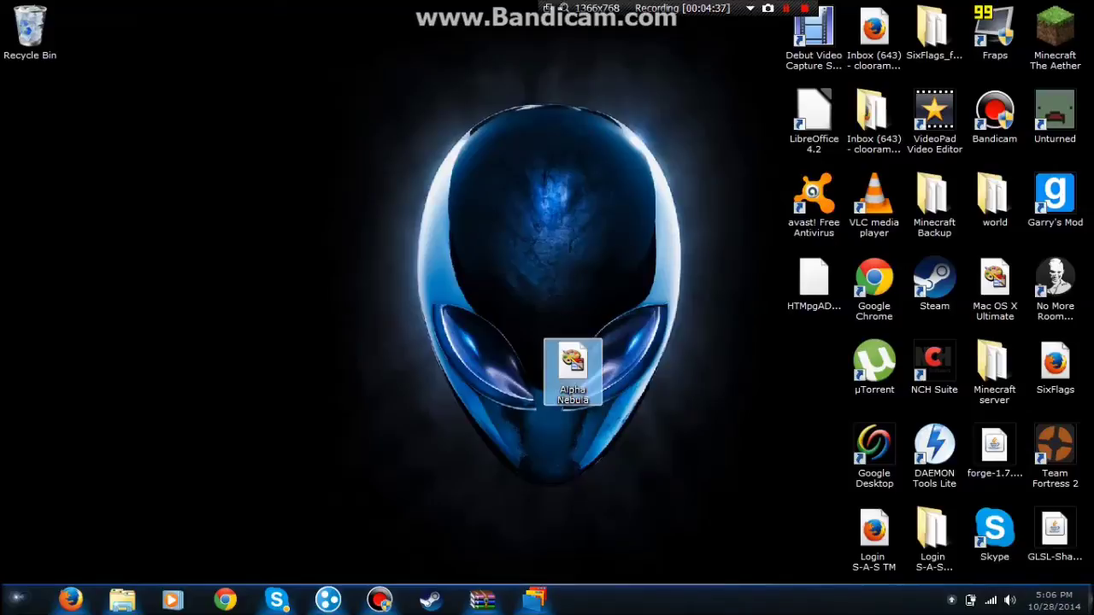
Move the Alpha Nebula file higher on the desktop, onto the forehead of the alien wallpaper
{"action": "left_click_drag", "start_coordinate": [573, 363], "coordinate": [571, 197]}
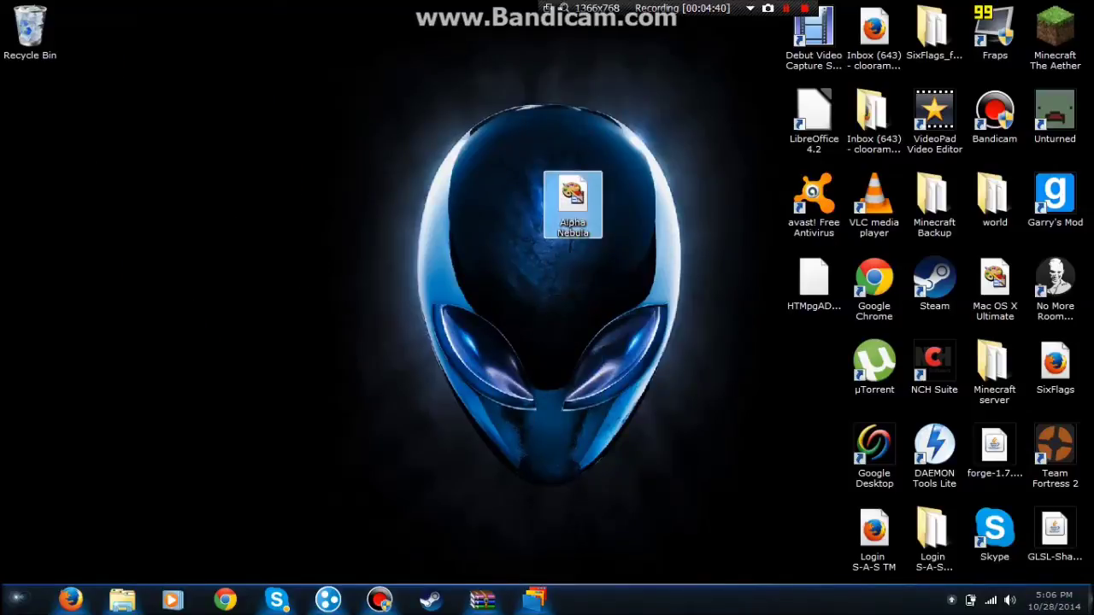